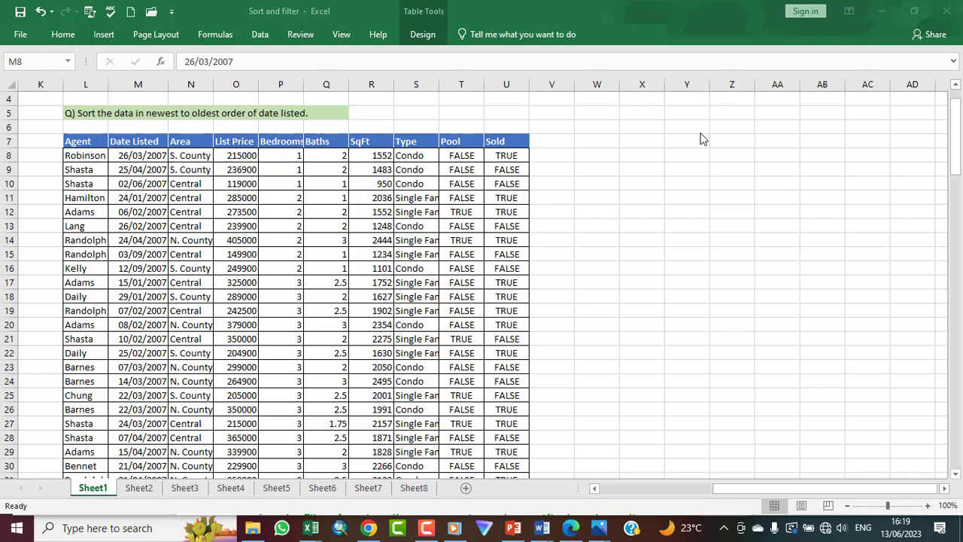
left_click(681, 113)
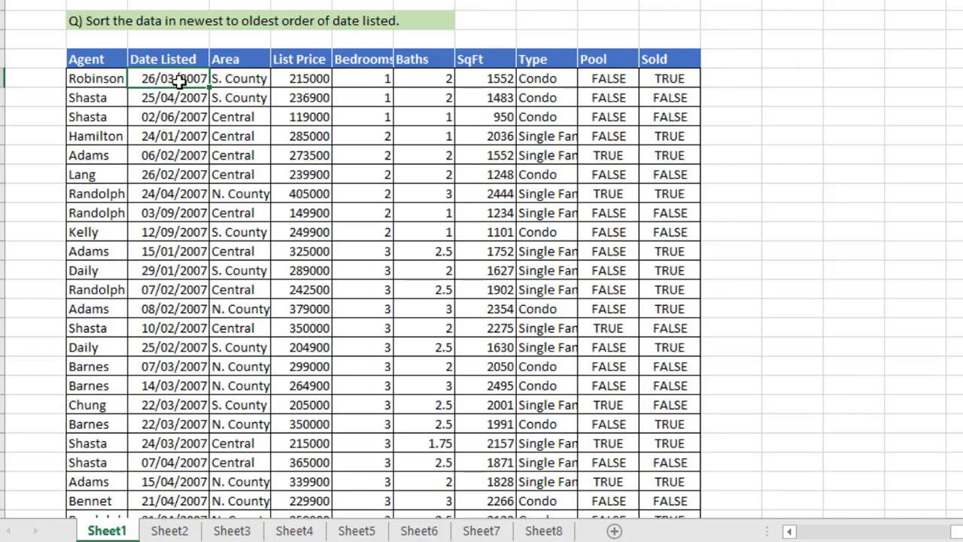
left_click(251, 78)
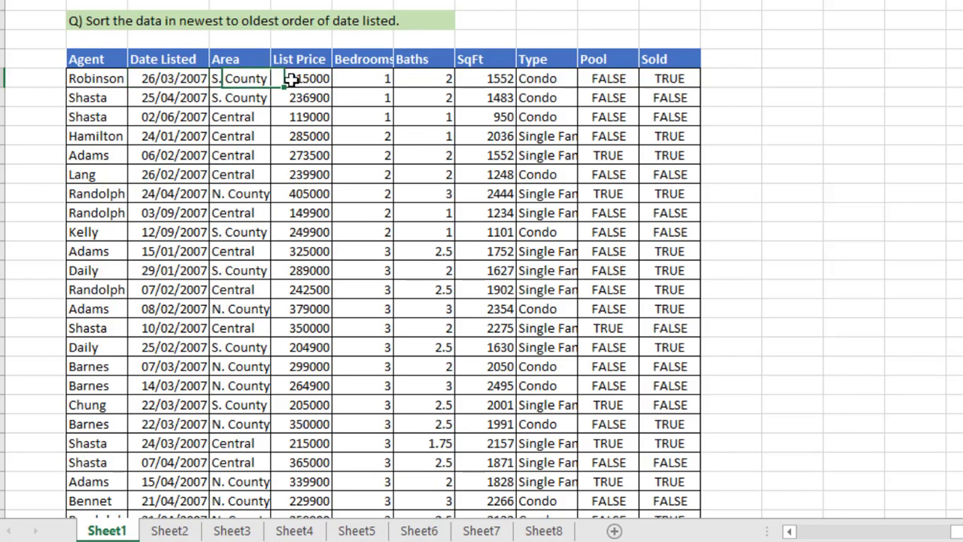
left_click(291, 79)
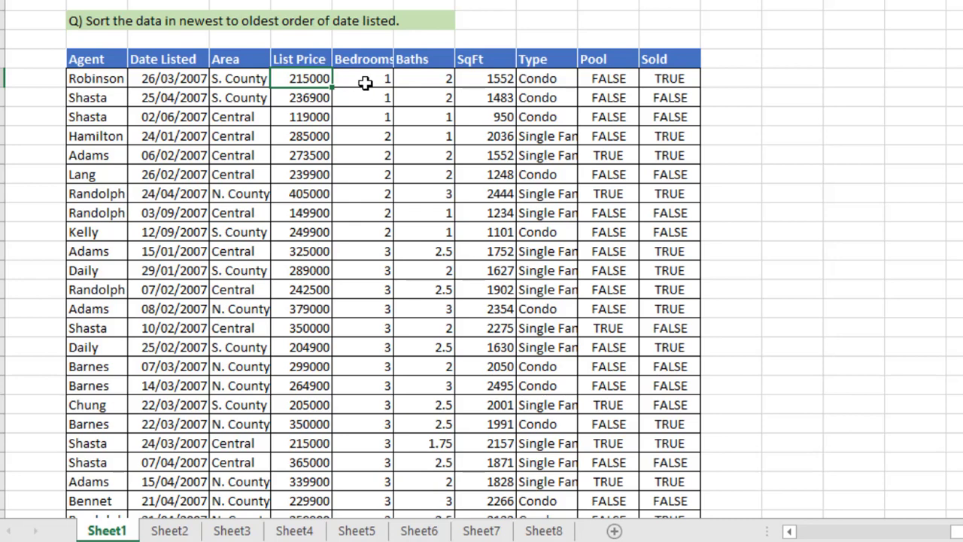
Step: Start a custom sort of the property listings table, using the Date Listed column and sorting on Cell Values
left_click(173, 58)
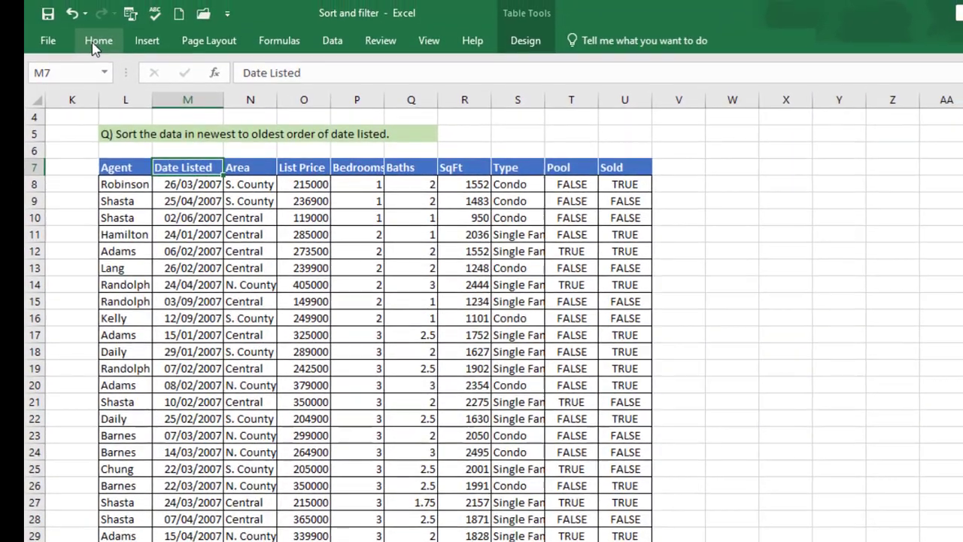
left_click(98, 42)
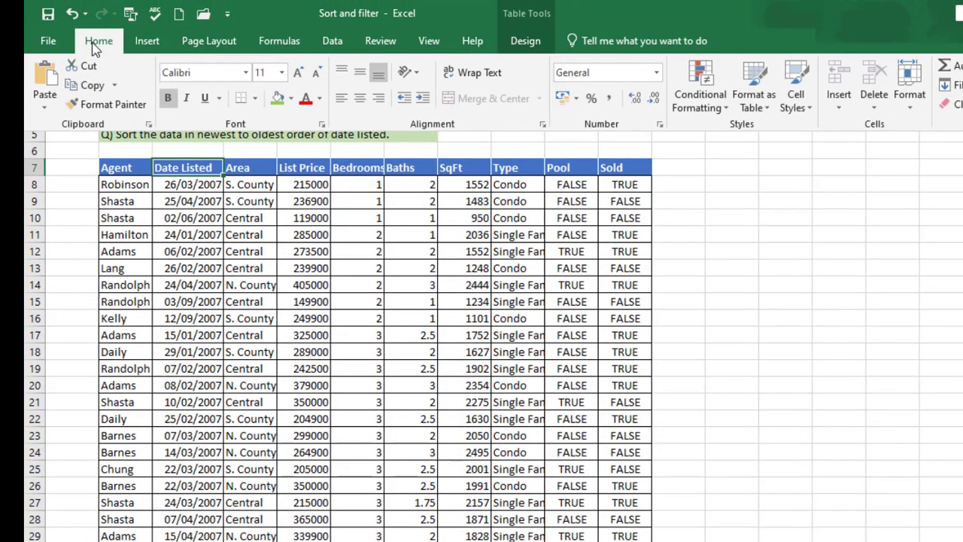
left_click(333, 43)
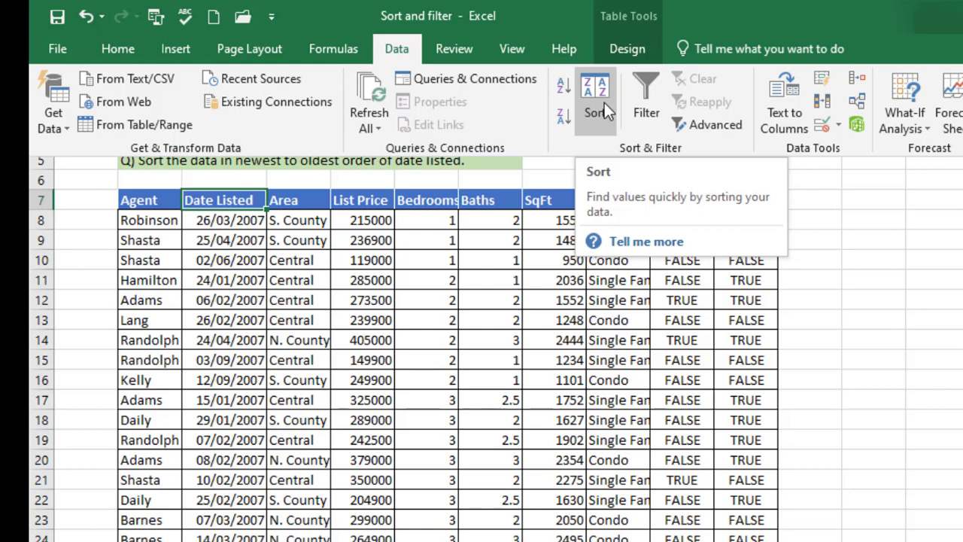
left_click(598, 98)
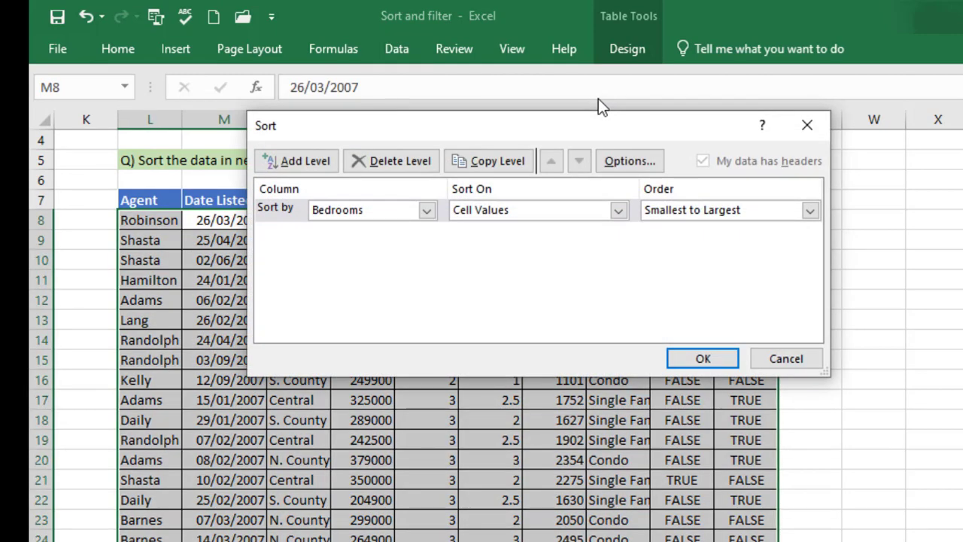
left_click(427, 212)
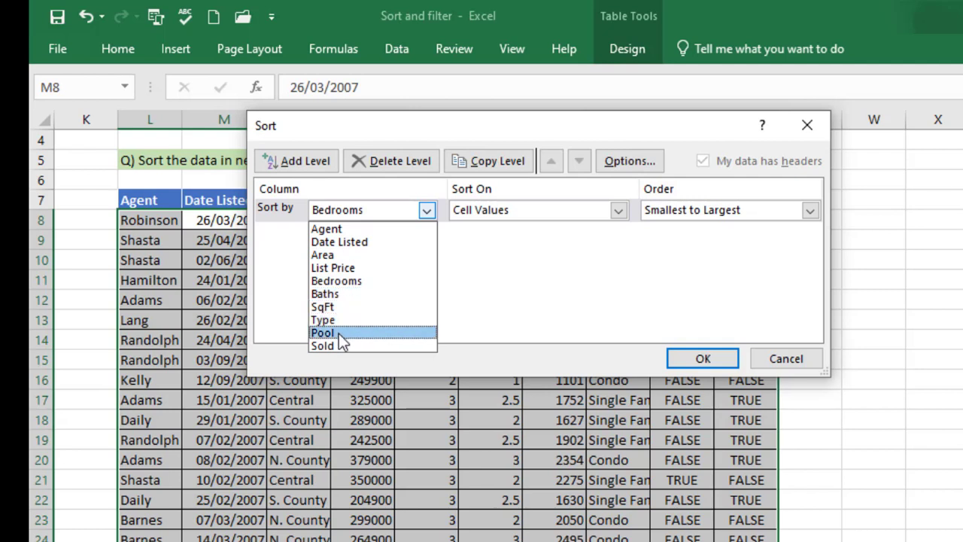
left_click(359, 242)
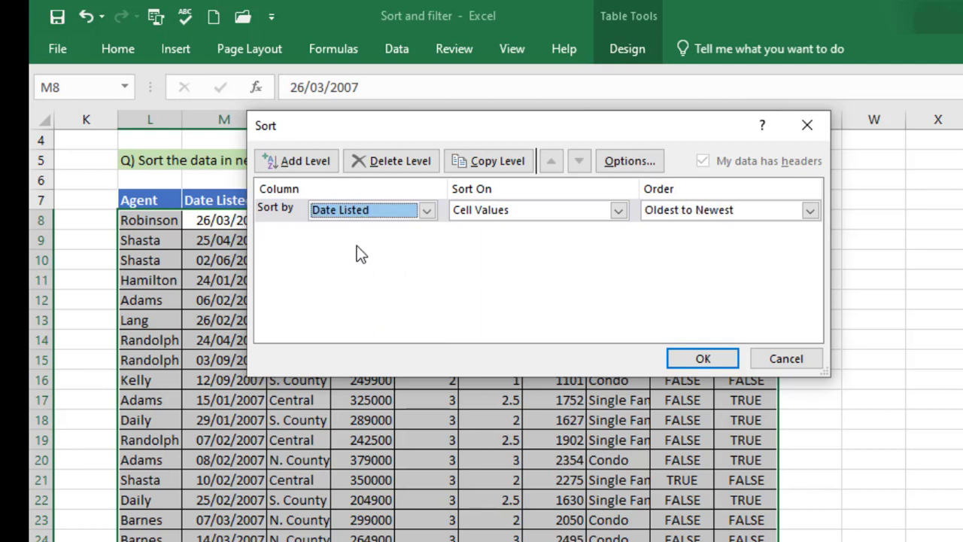
left_click(617, 212)
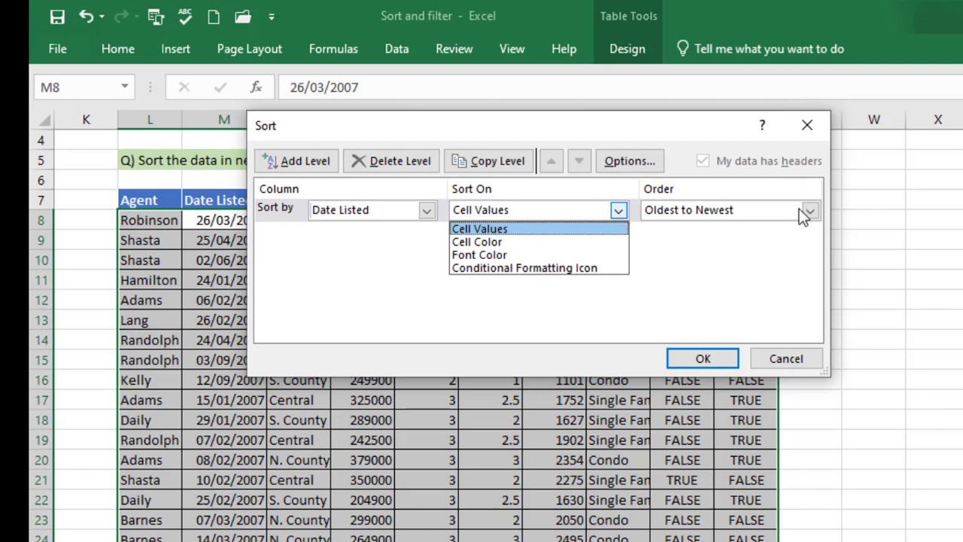
left_click(618, 210)
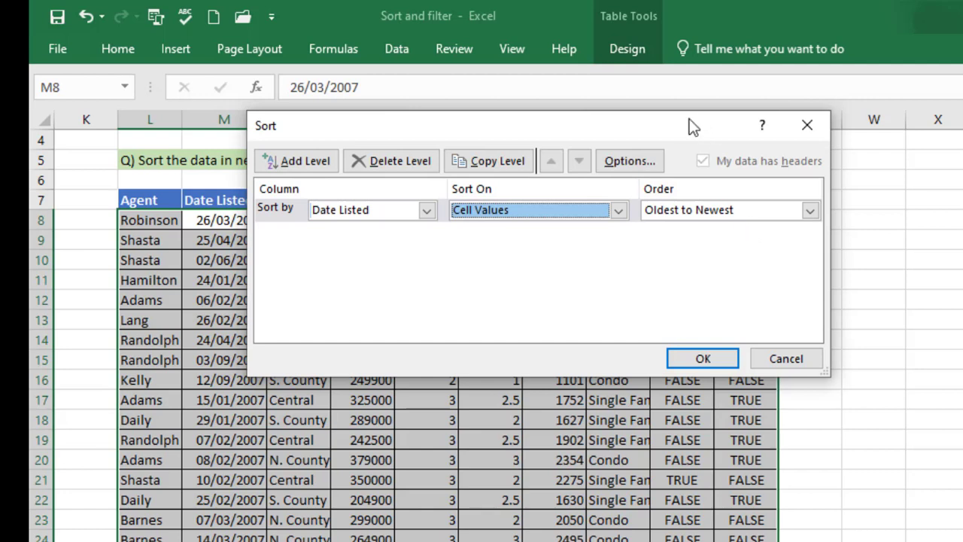
Step: Set the sort order to Newest to Oldest and apply the sort to the listings table
left_click_drag(684, 121, 962, 234)
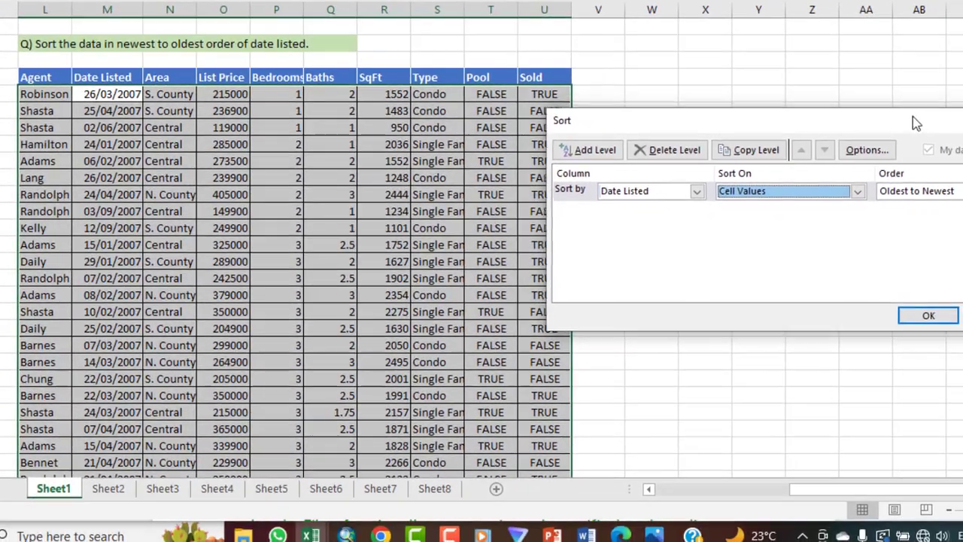
left_click_drag(916, 123, 930, 106)
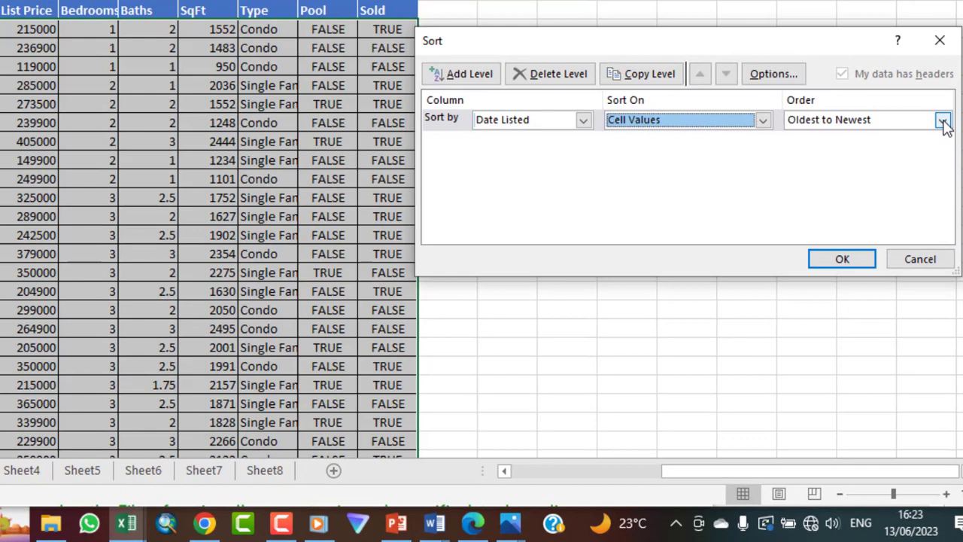
left_click(943, 124)
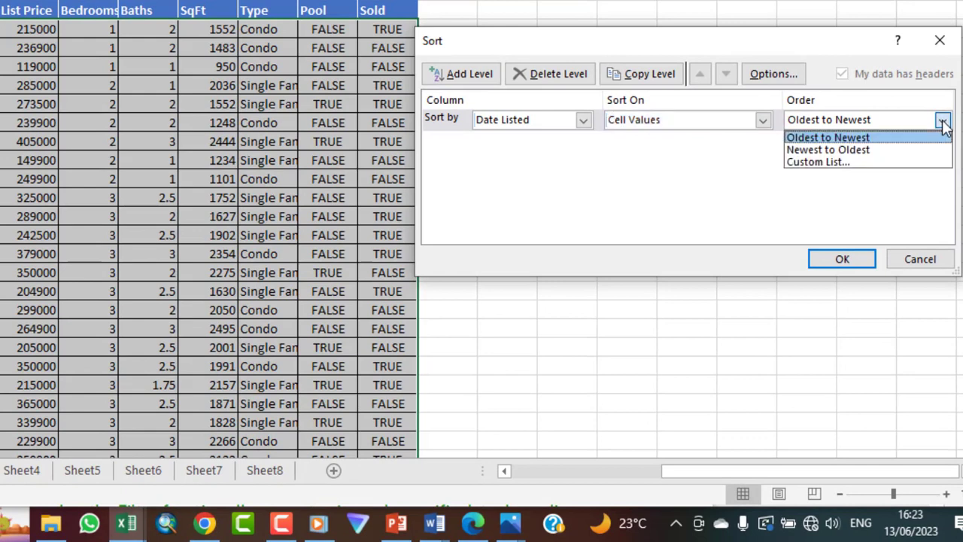
left_click(875, 150)
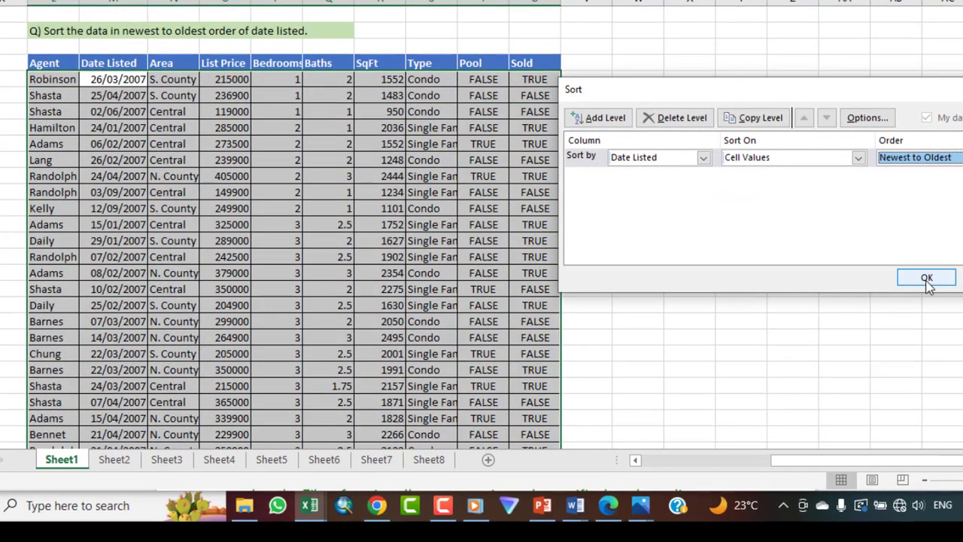
left_click(927, 278)
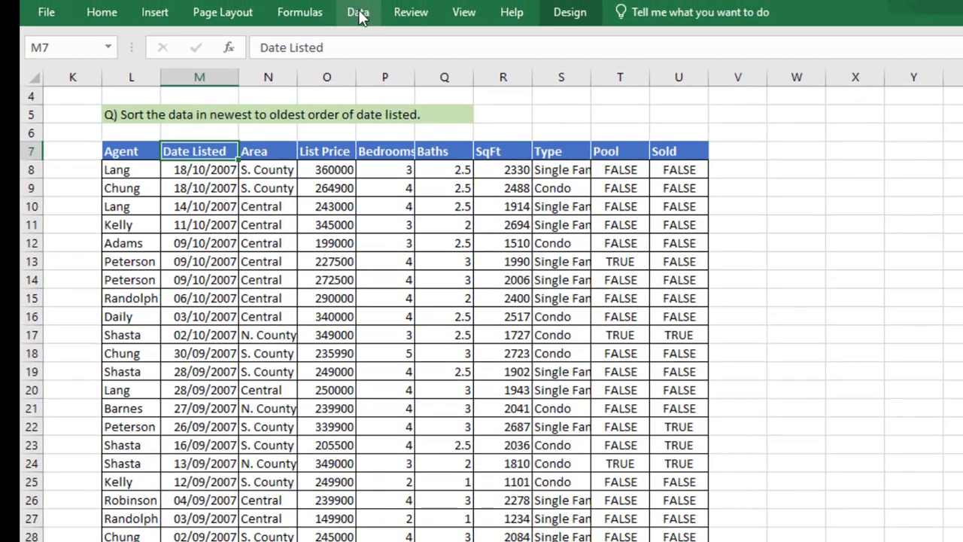
Step: Re-sort the listings table by Date Listed in Oldest to Newest order
left_click(359, 13)
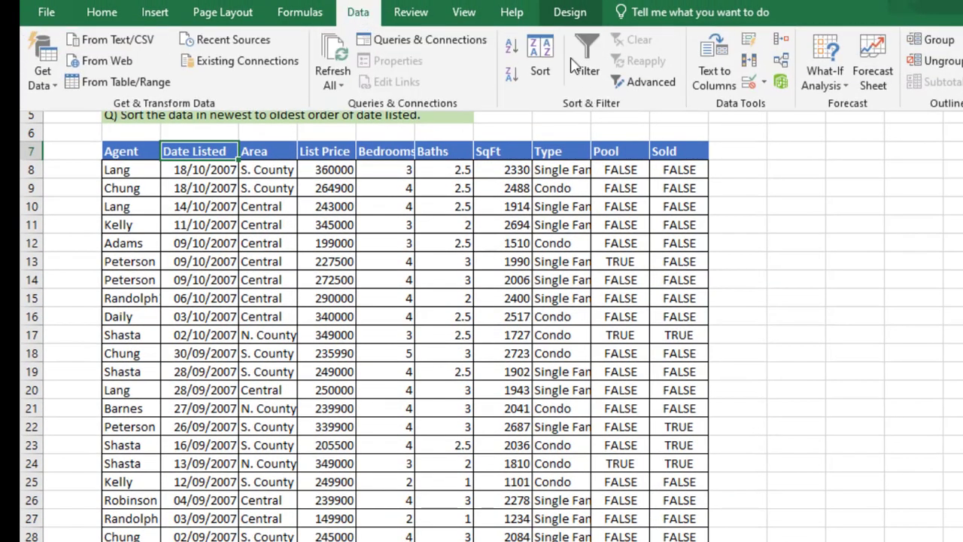
left_click(544, 61)
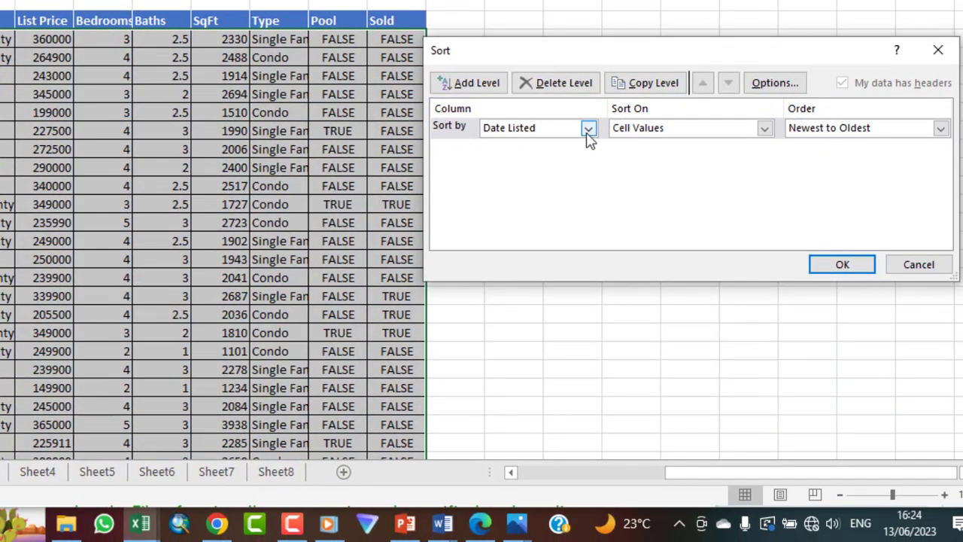
left_click(942, 129)
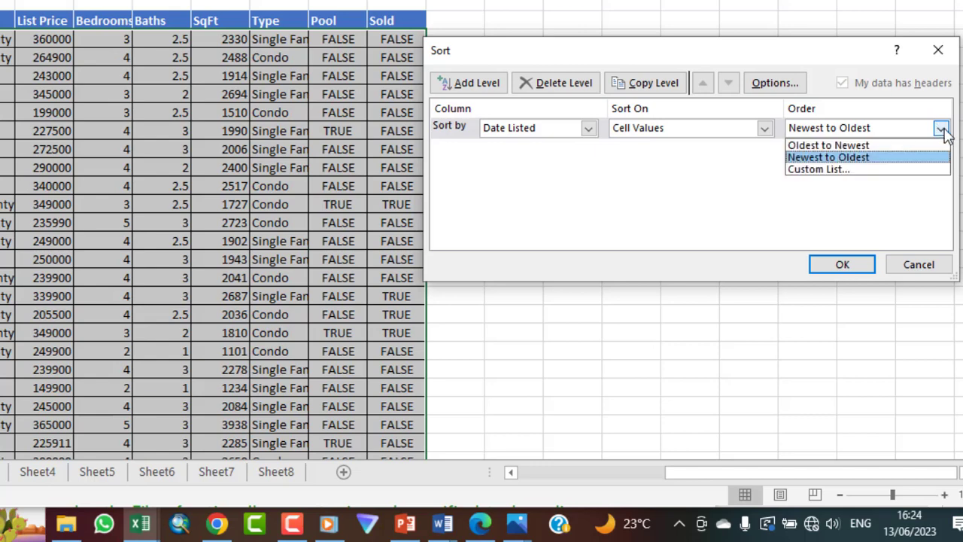
left_click(885, 148)
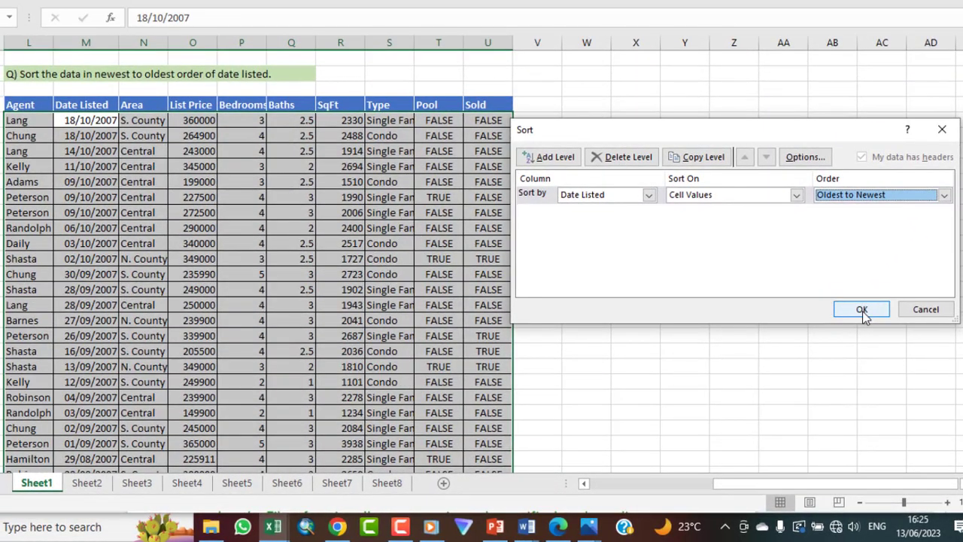
left_click(862, 310)
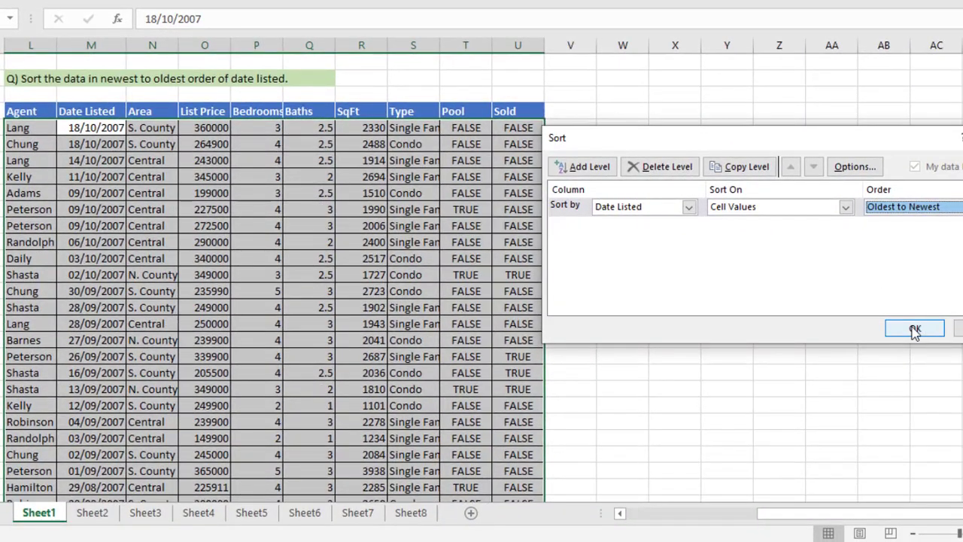
left_click(914, 329)
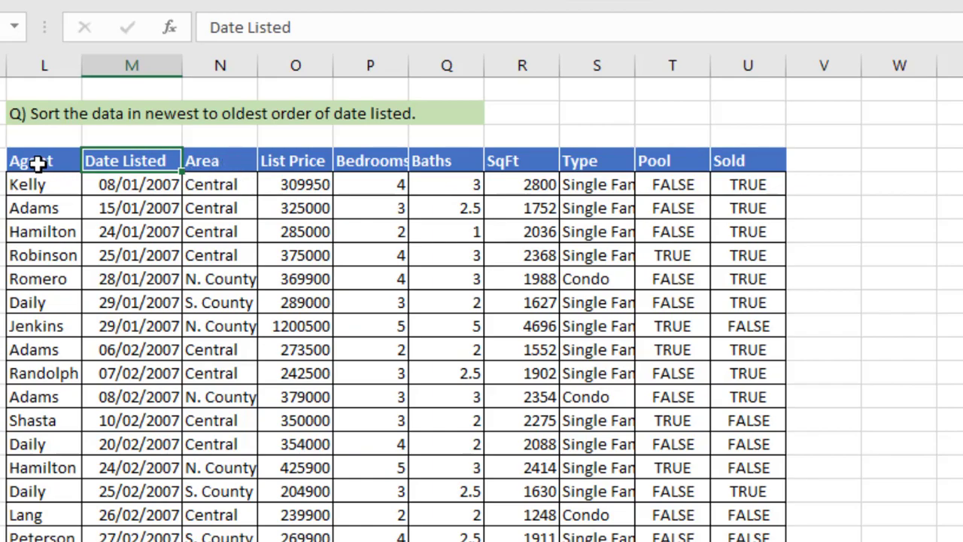
Step: Sort the listings table by the Agent column on cell values, in A to Z order
left_click(39, 160)
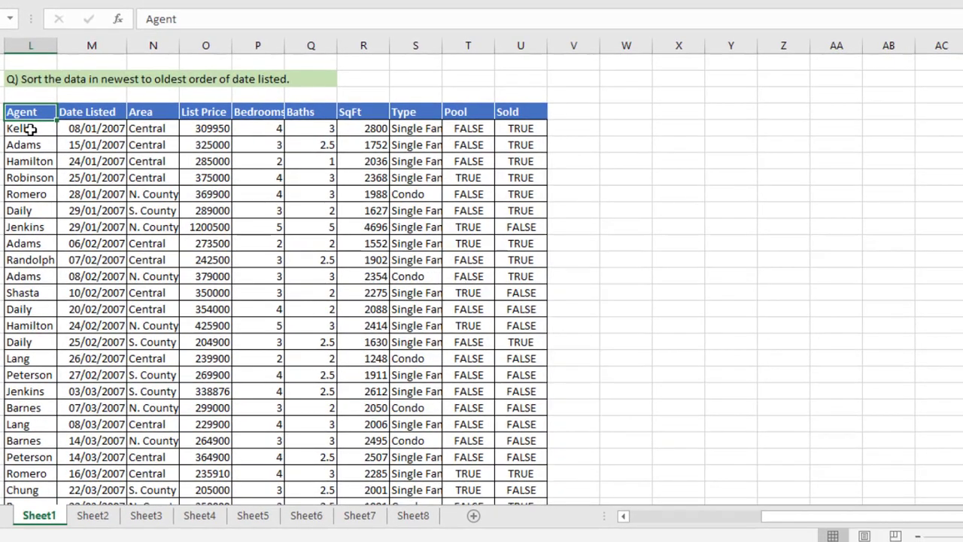
left_click(32, 143)
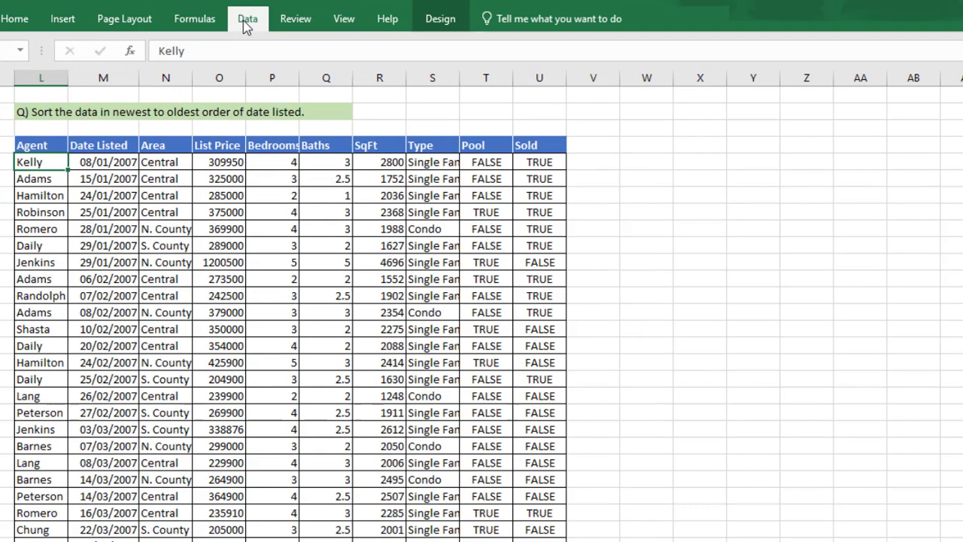
left_click(246, 22)
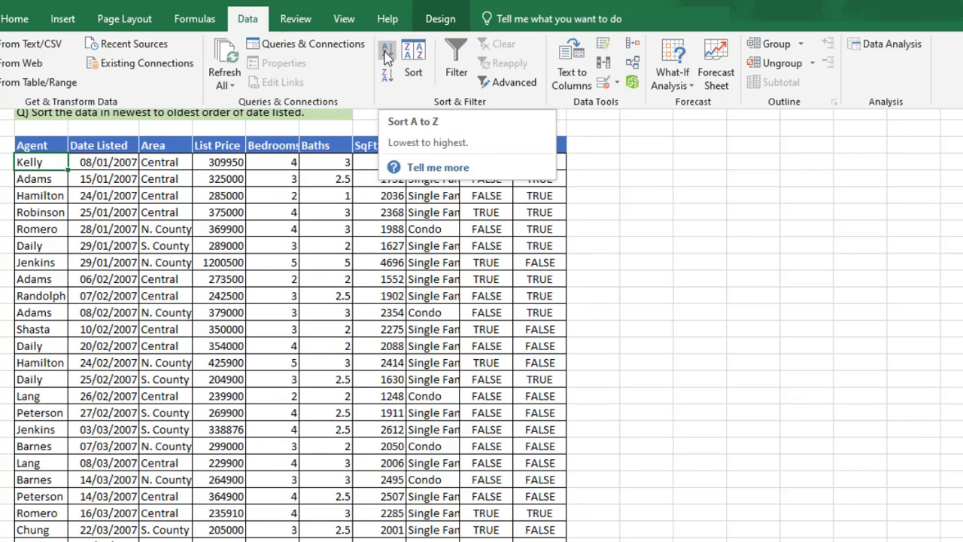
left_click(413, 54)
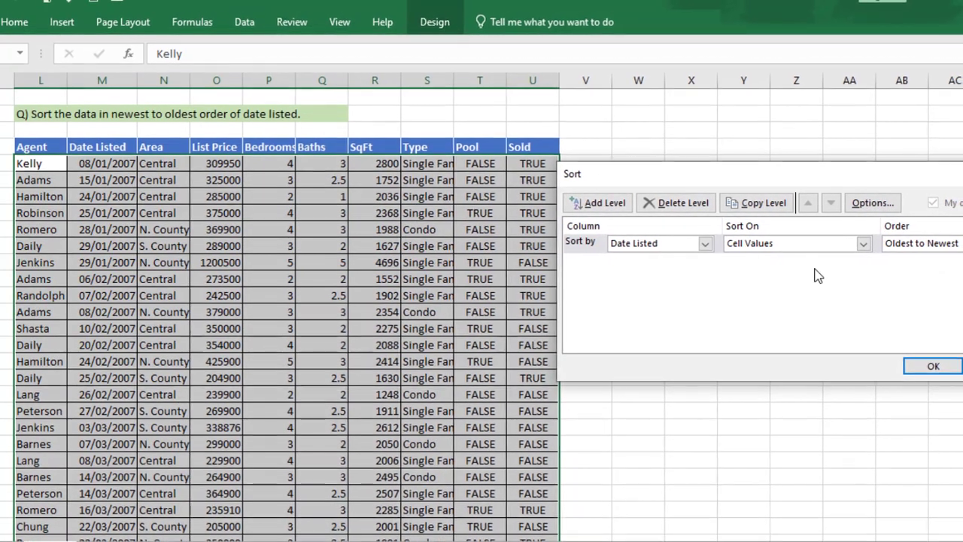
left_click(704, 244)
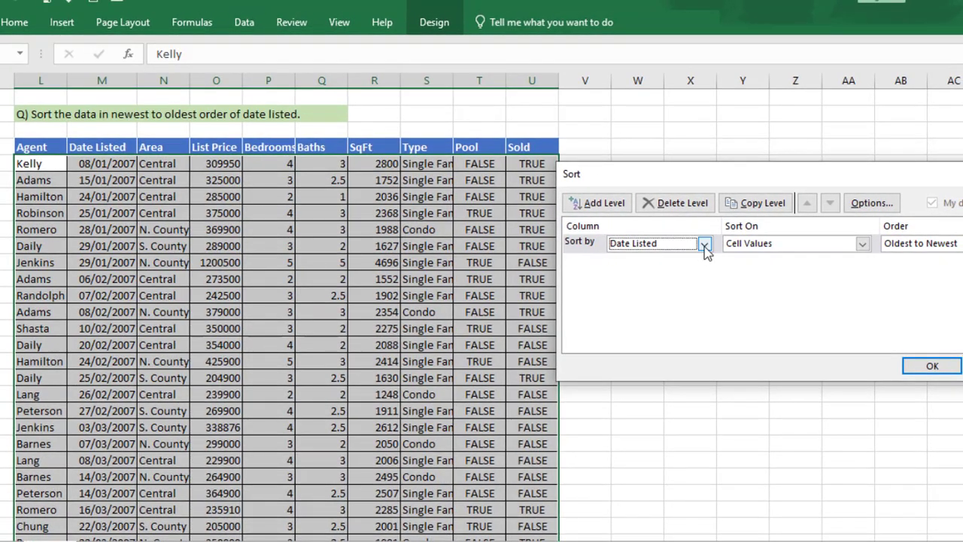
left_click(653, 260)
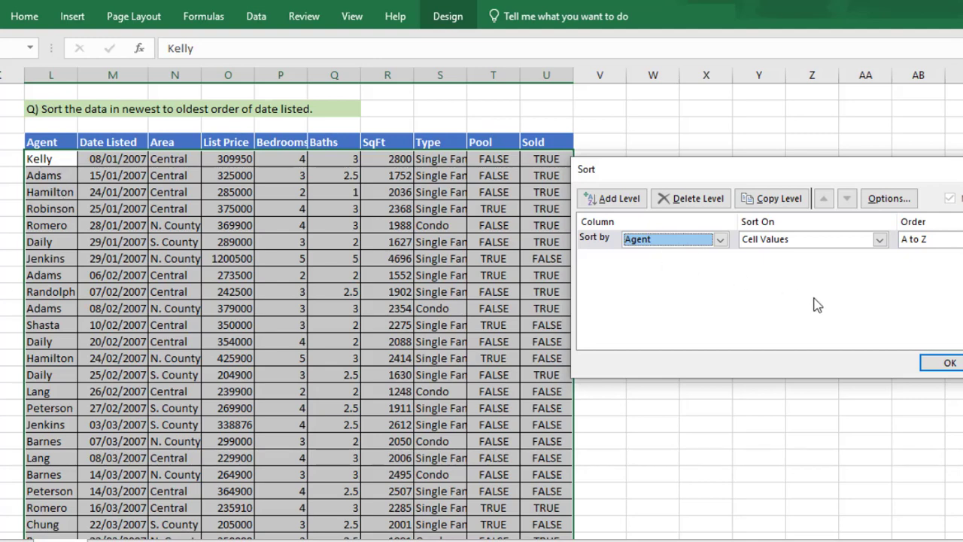
left_click(949, 362)
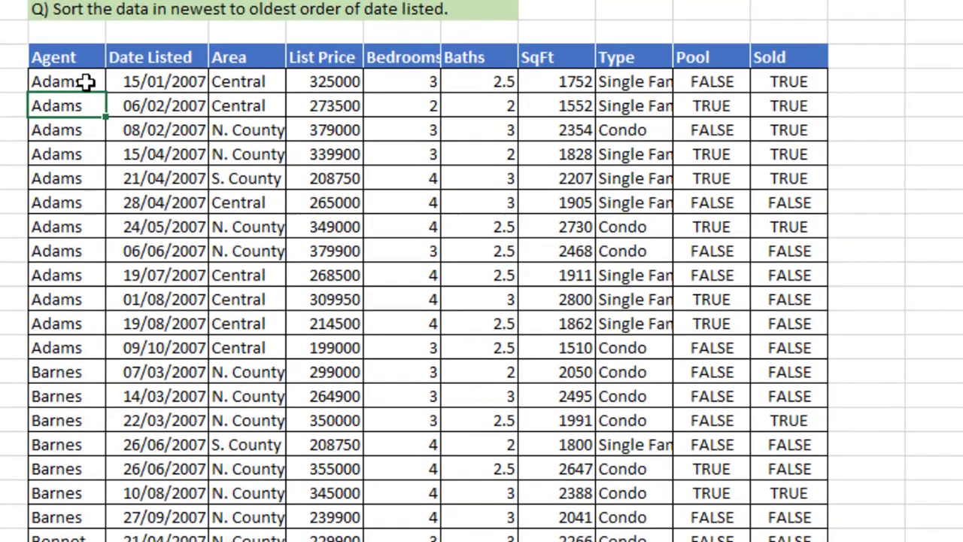
Step: Examine the Agent column down through its first groups of names to check the alphabetical order, and return to its first entry
key("Down")
key("Down")
key("Down")
key("Down")
key("Down")
key("Down")
key("Down")
key("Down")
key("Down")
key("Down")
key("Down")
key("Down")
key("Down")
key("Down")
key("Down")
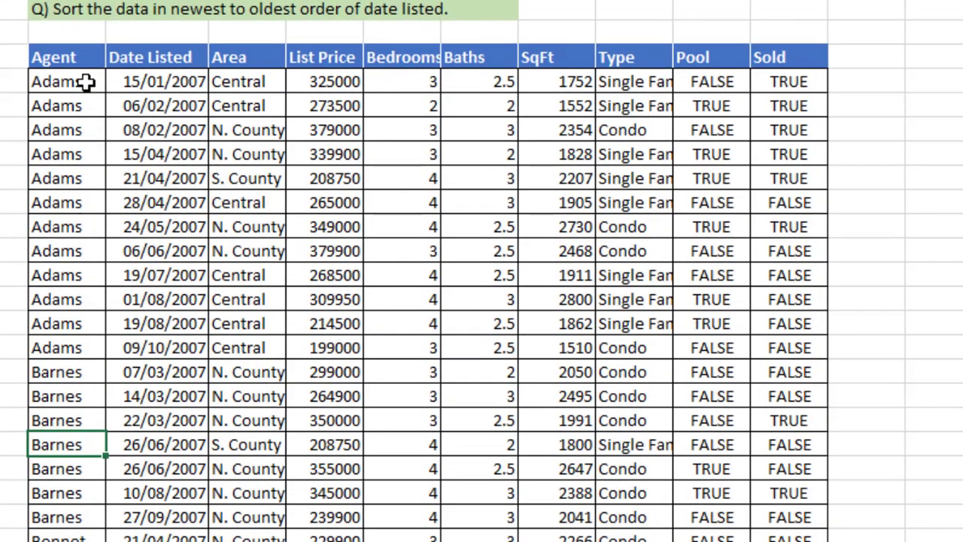
key("Up")
key("Up")
key("Up")
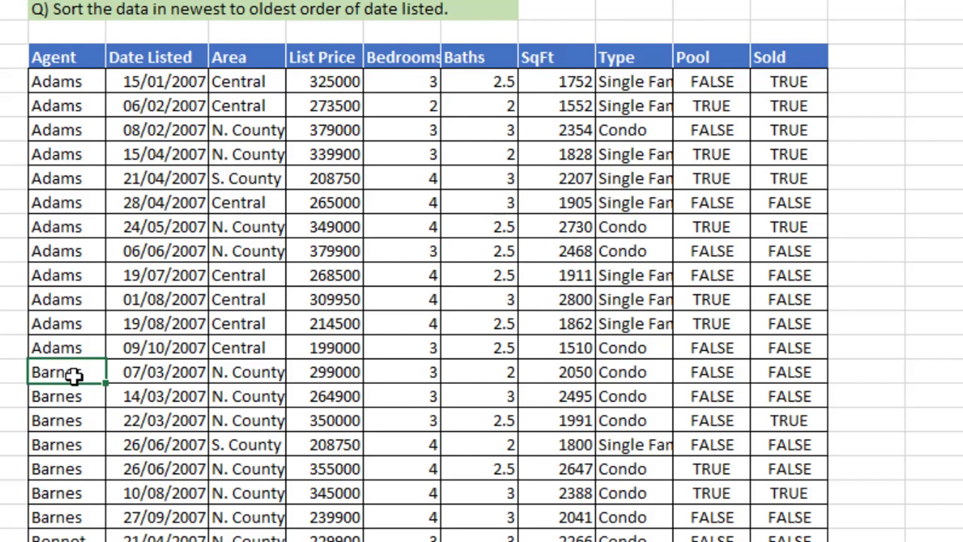
key("Down")
key("Down")
key("Down")
key("Down")
key("Down")
key("Down")
key("Down")
key("Down")
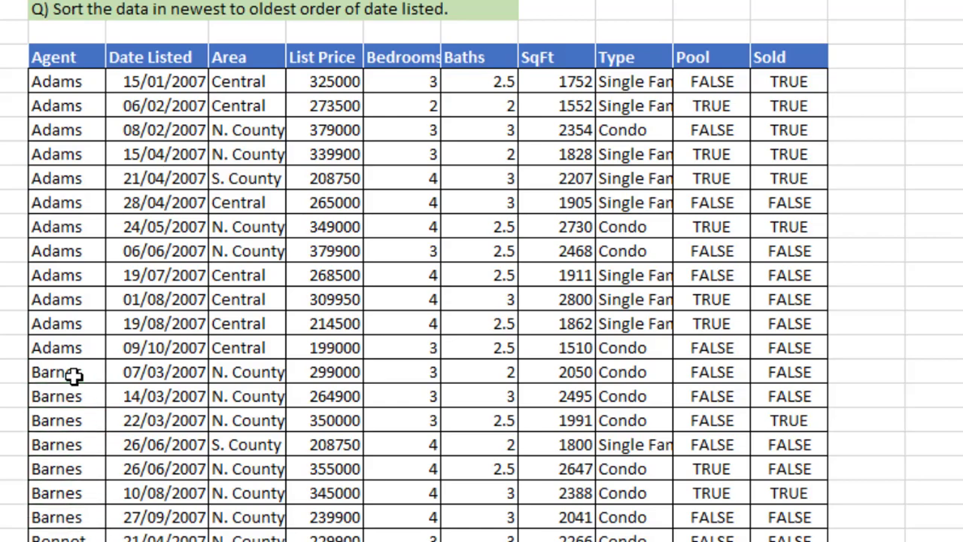
key("Down")
key("Down")
key("Down")
key("Down")
key("Down")
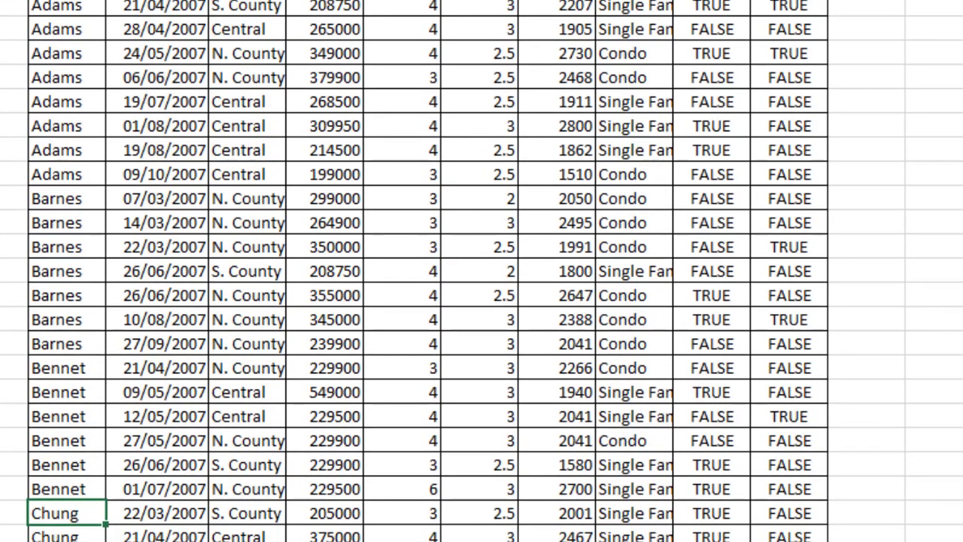
key("Up")
key("Up")
key("Up")
key("Up")
key("Up")
key("Up")
key("Up")
key("Up")
key("Up")
key("Up")
key("Up")
key("Up")
key("Up")
key("Up")
key("Up")
key("Up")
key("Up")
key("Up")
key("Up")
key("Up")
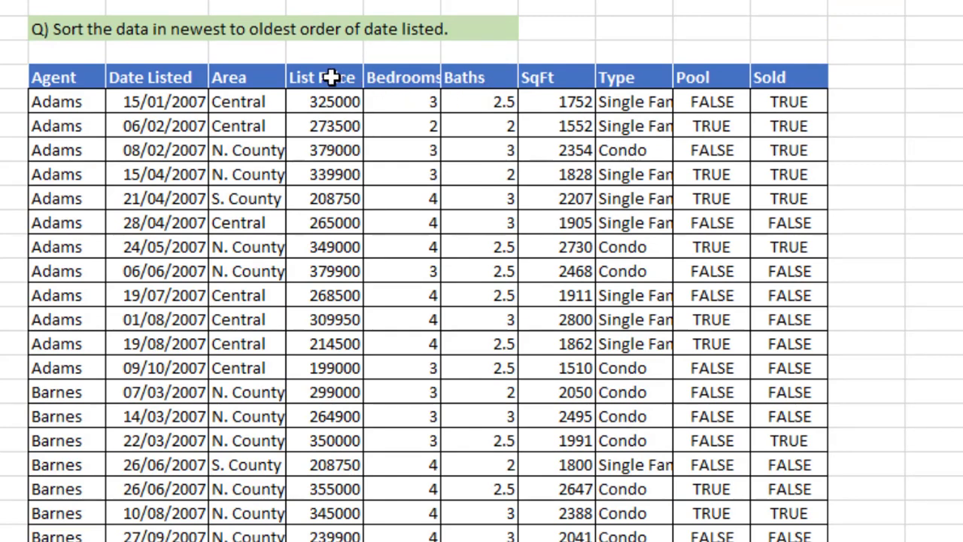
left_click(73, 101)
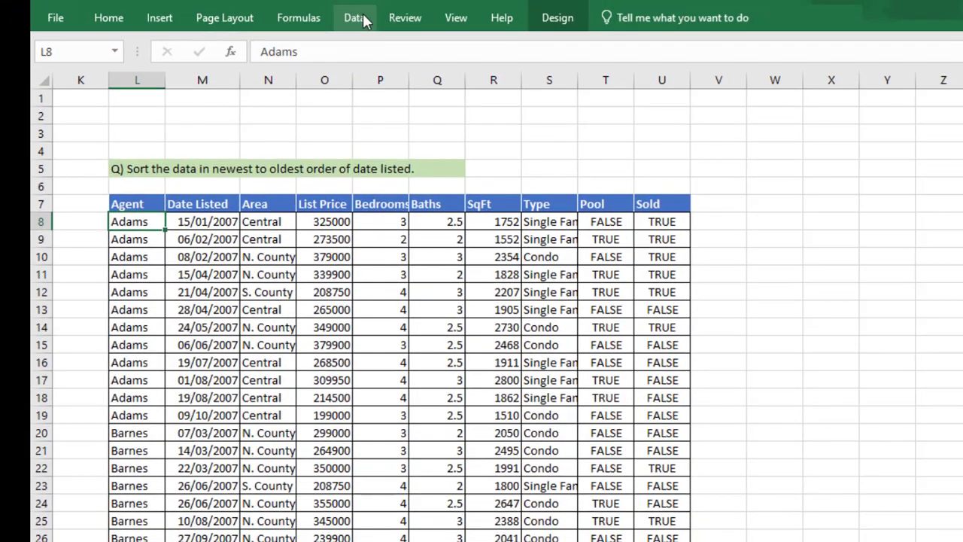
Step: Sort the listings table by the Agent column in descending order, Z to A, and select the Agent header cell
left_click(354, 17)
left_click(363, 18)
left_click(353, 19)
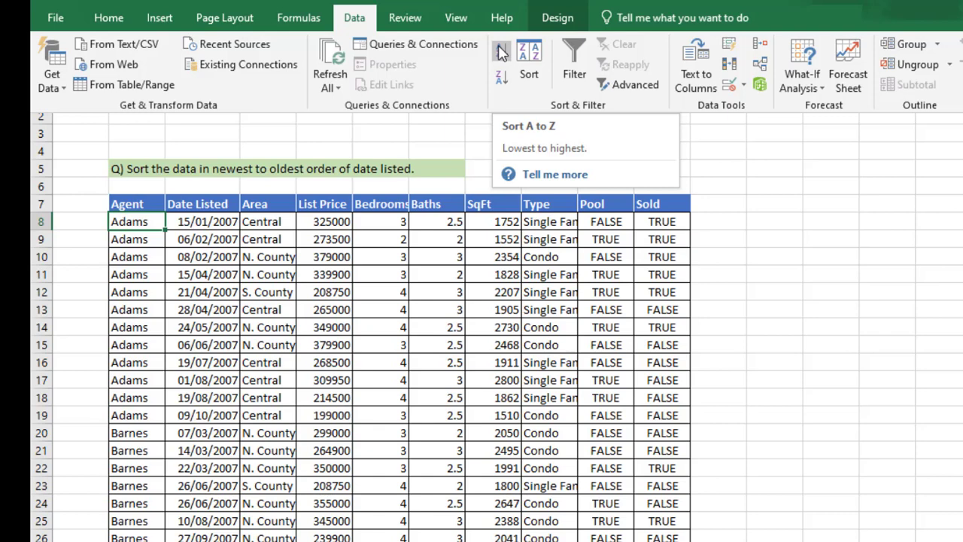
left_click(505, 85)
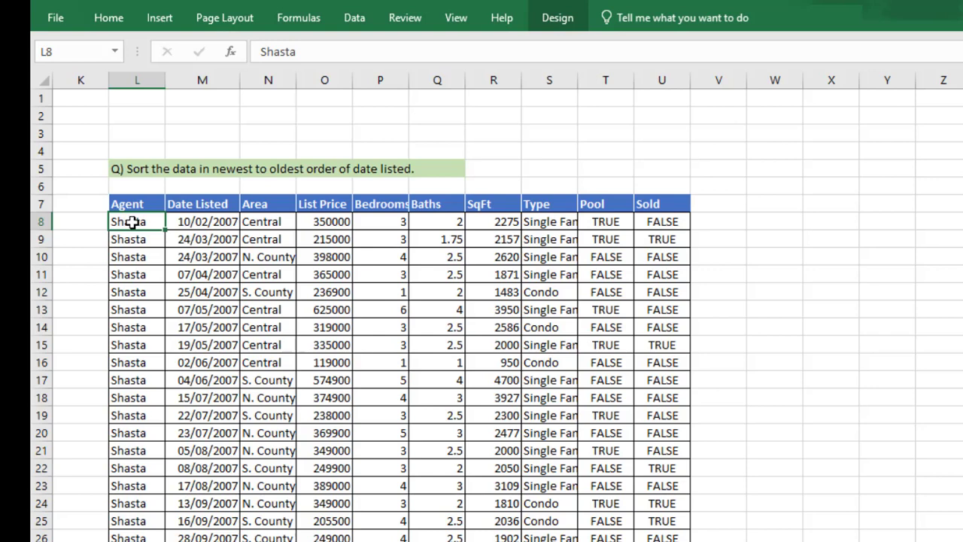
left_click(135, 204)
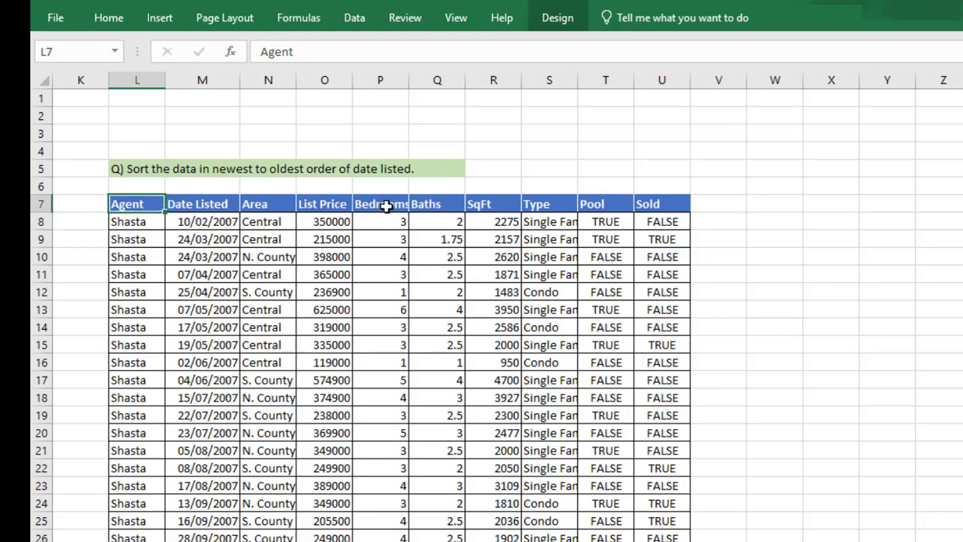
left_click(355, 22)
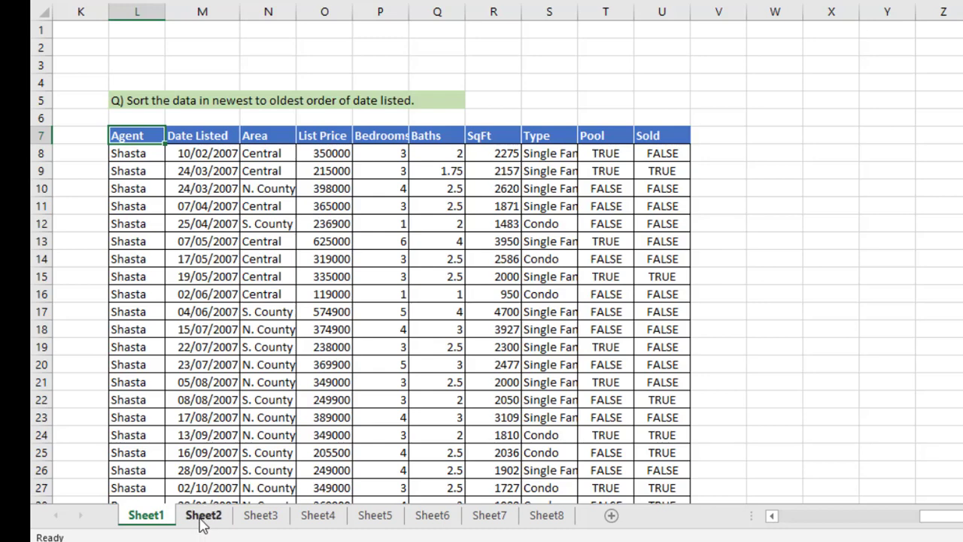
Step: Switch to Sheet2 and enter the label "sorting level" in cell Y3
left_click(203, 518)
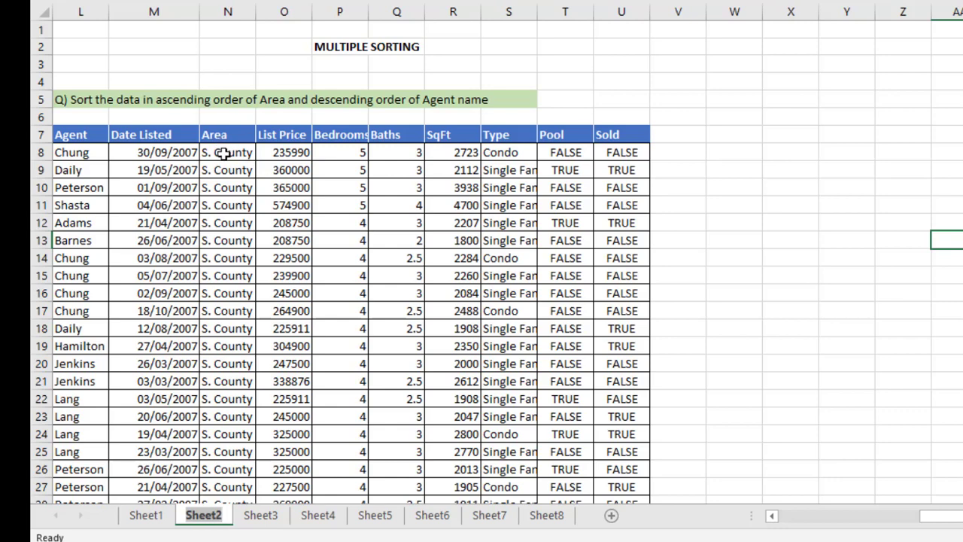
left_click(842, 66)
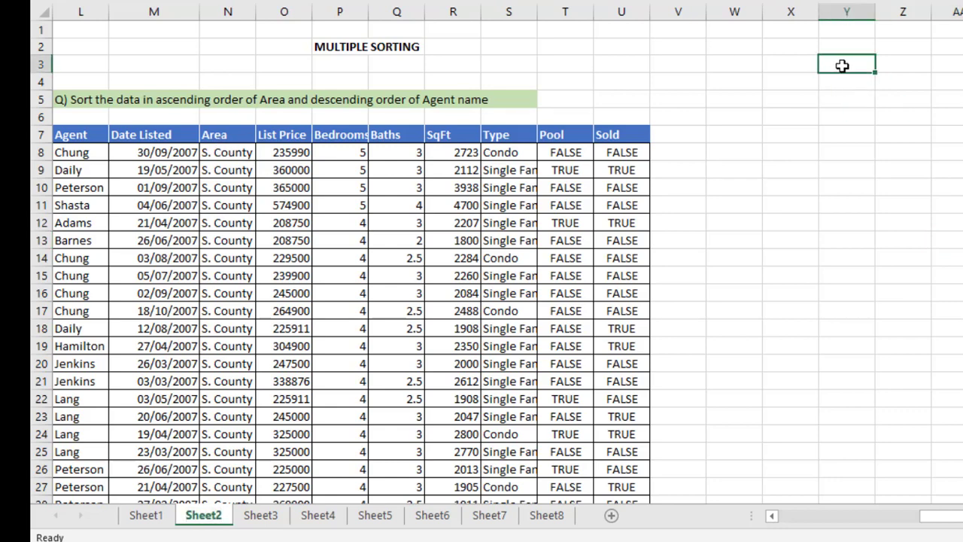
type("sorting")
type("lev")
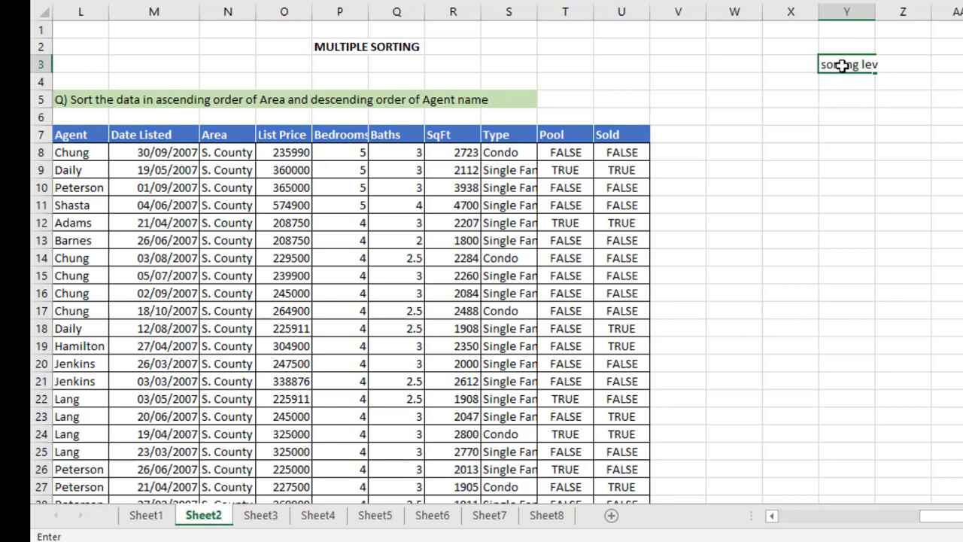
type("el")
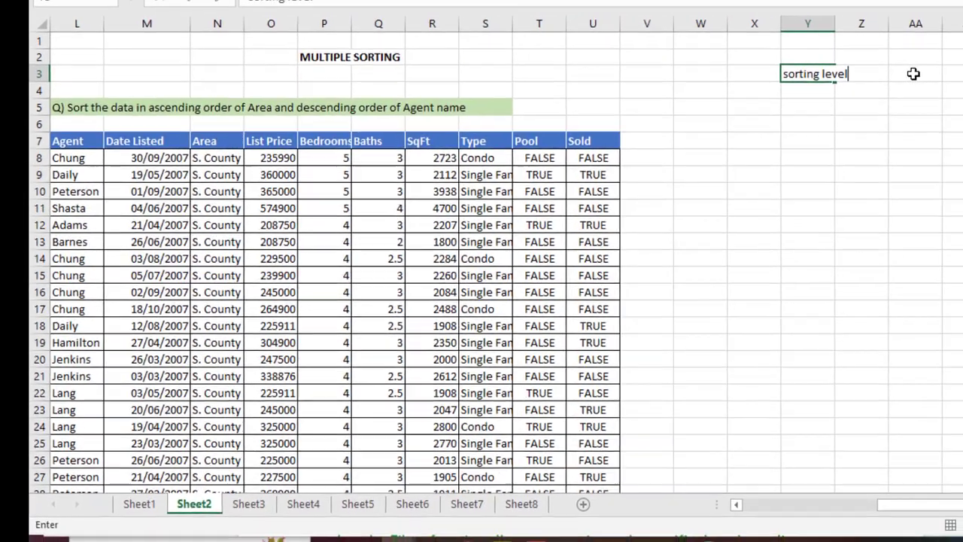
Step: List the two sorting levels beside the label: AREA in cell AA3 and AGENT in cell AA4
left_click(945, 64)
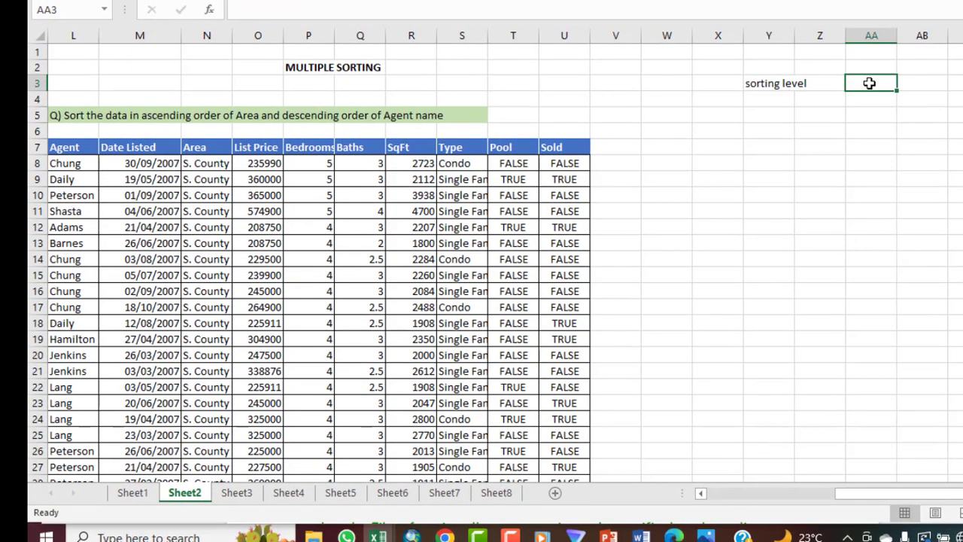
type("ARE")
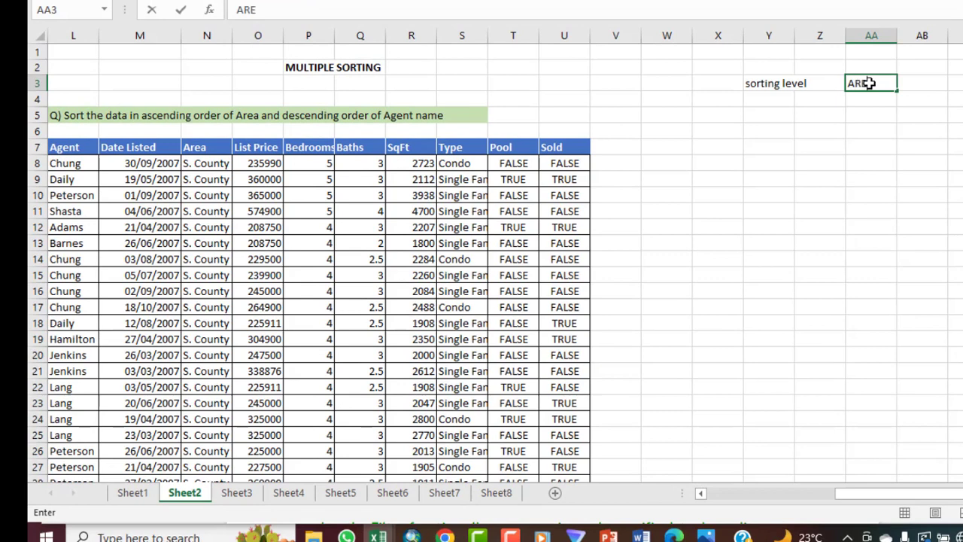
type("A")
left_click(864, 100)
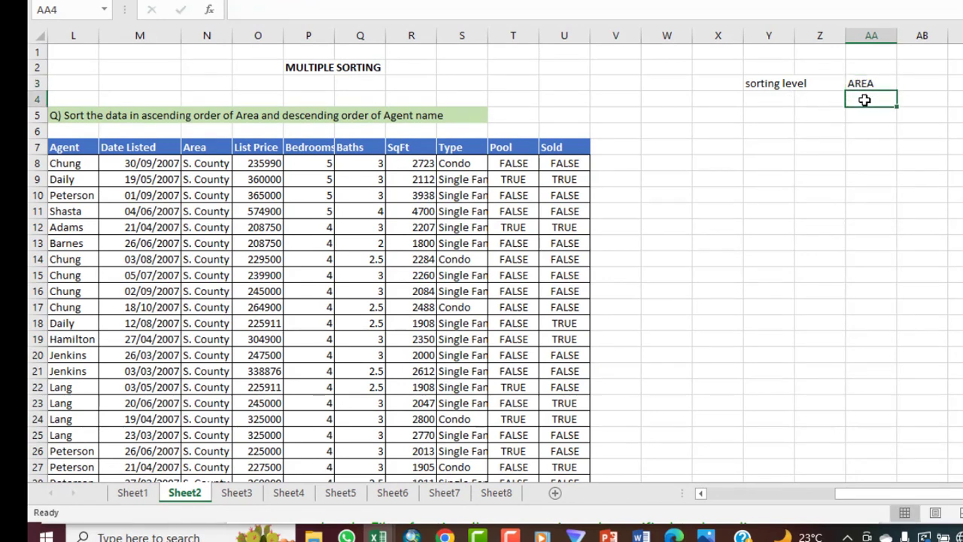
type("AG")
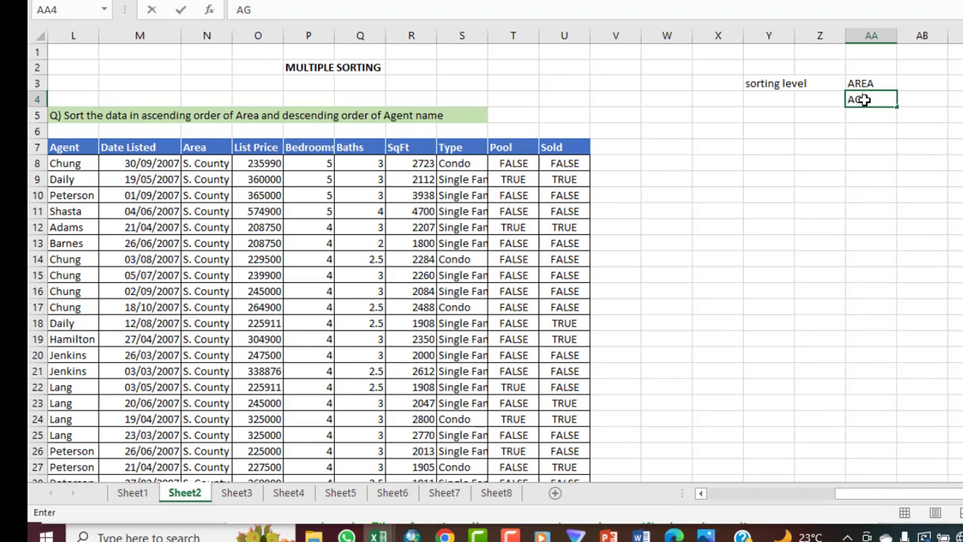
type("ENT")
left_click(834, 166)
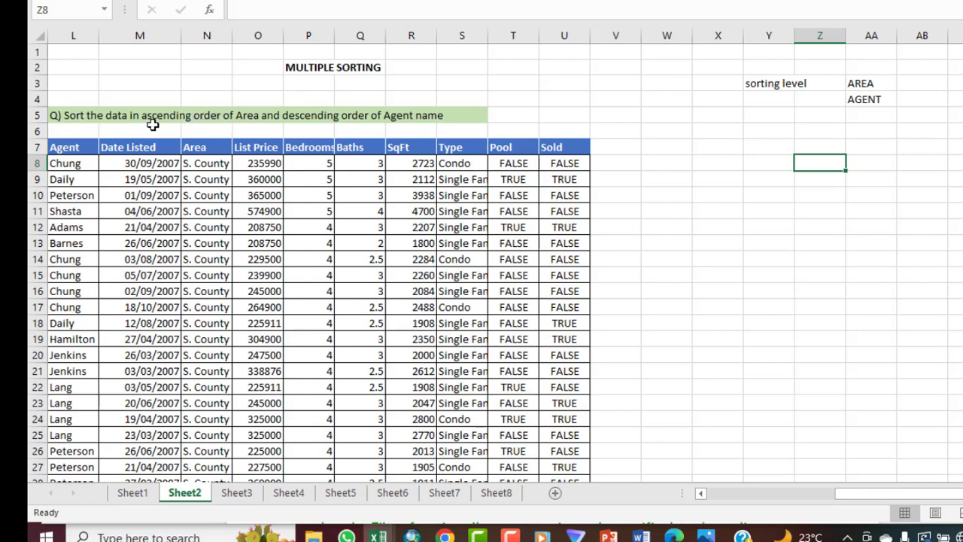
Step: Enter ASCENDING in cell AB3 and DESCENDING in cell AB4, and select a Date Listed cell inside the table
left_click(925, 82)
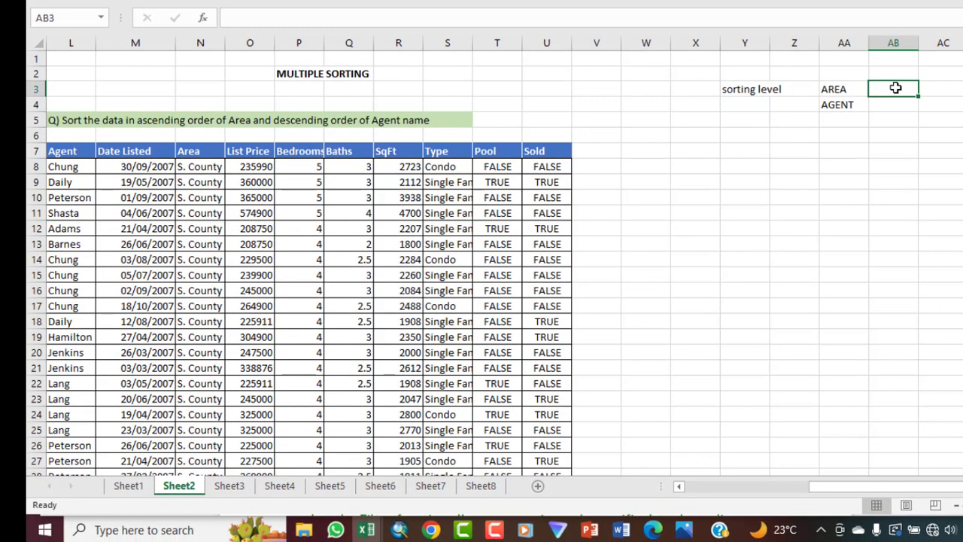
type("A")
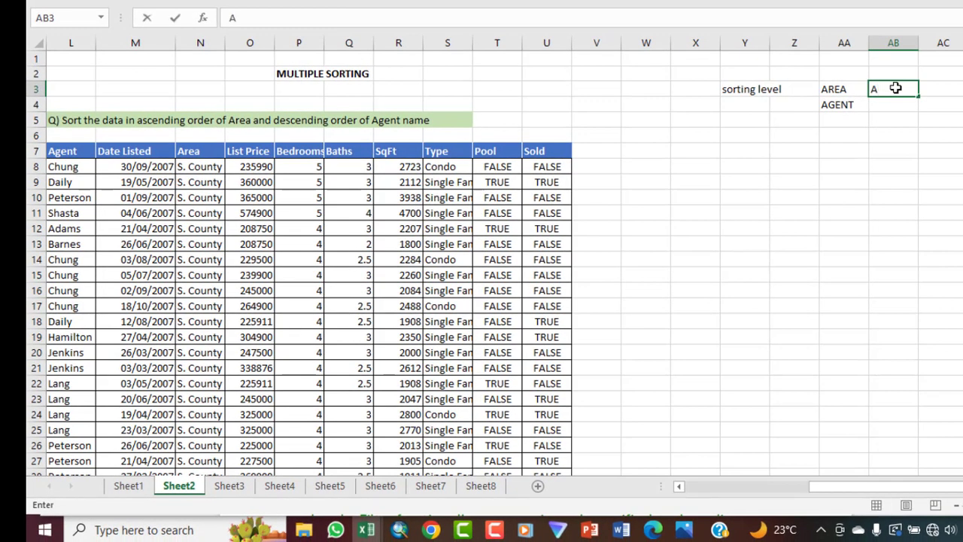
type("SCENDI")
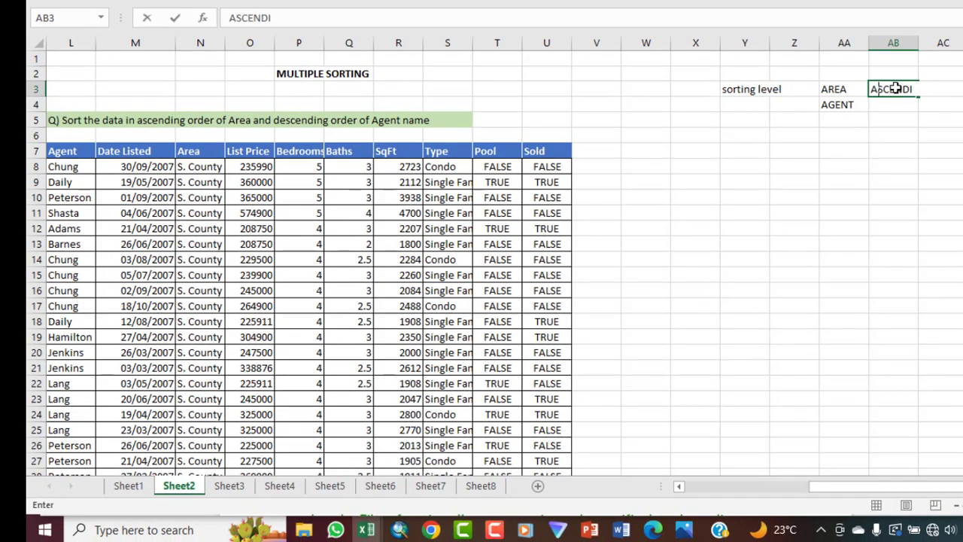
type("NG")
left_click(883, 106)
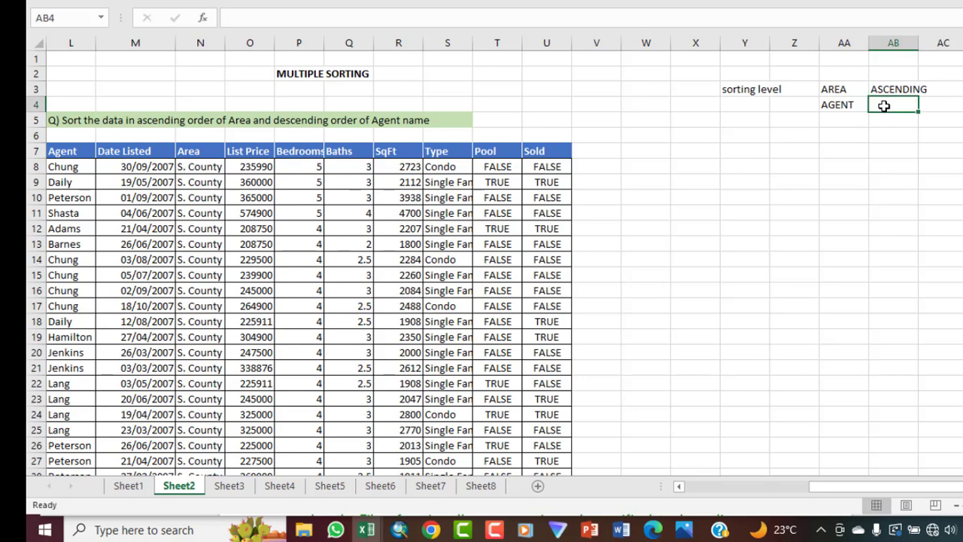
type("DESCEN")
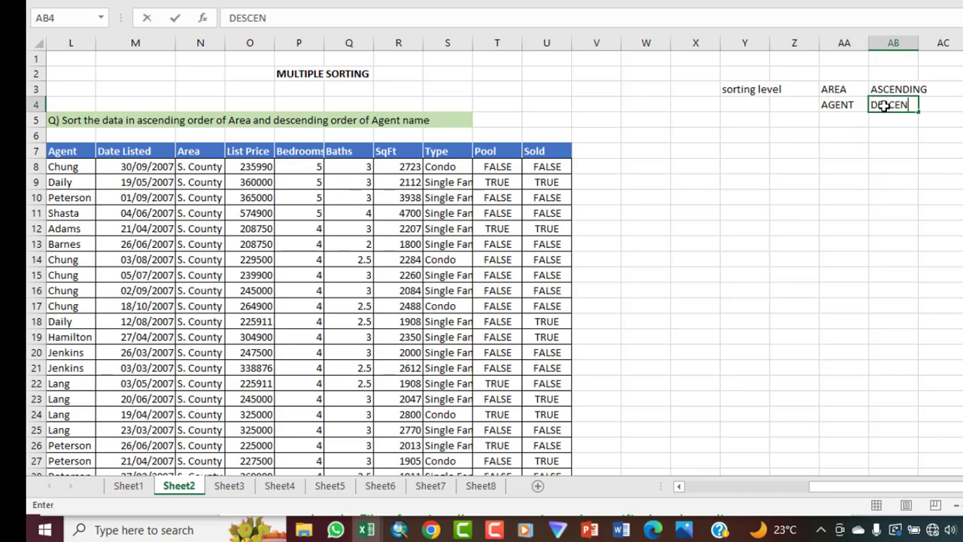
type("DING")
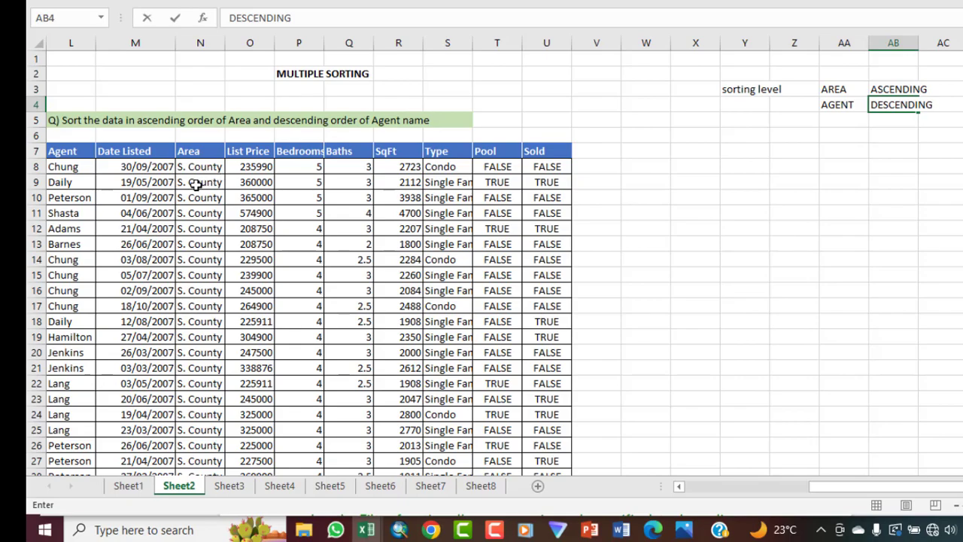
left_click(132, 182)
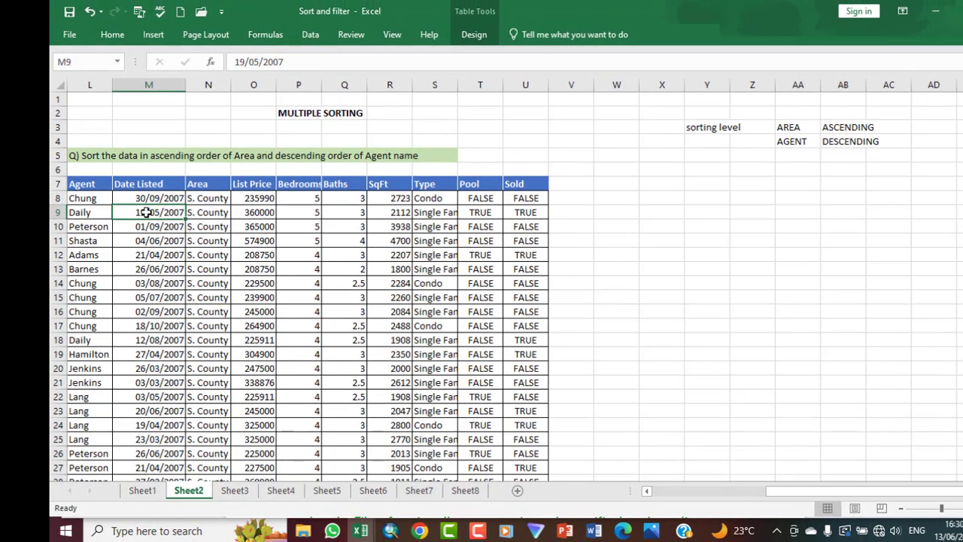
left_click(310, 36)
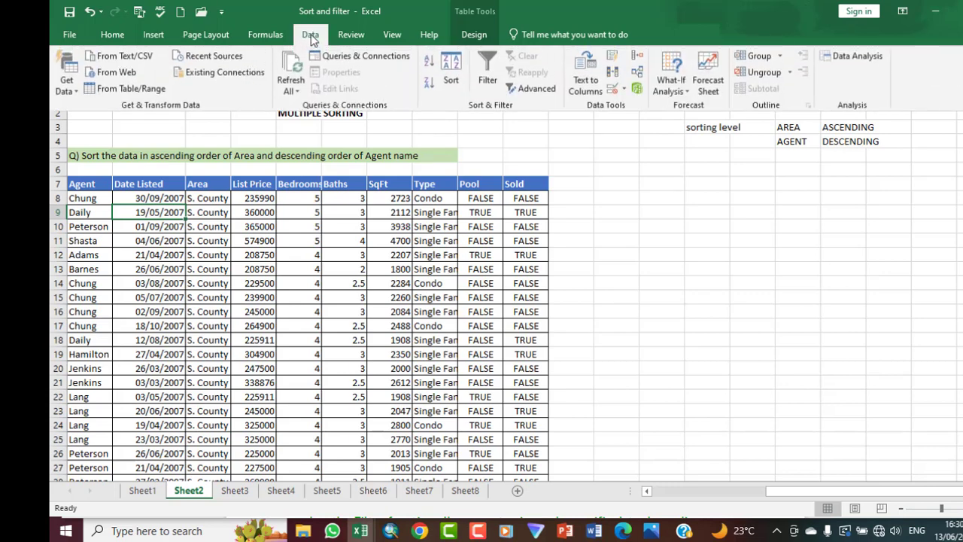
left_click(451, 72)
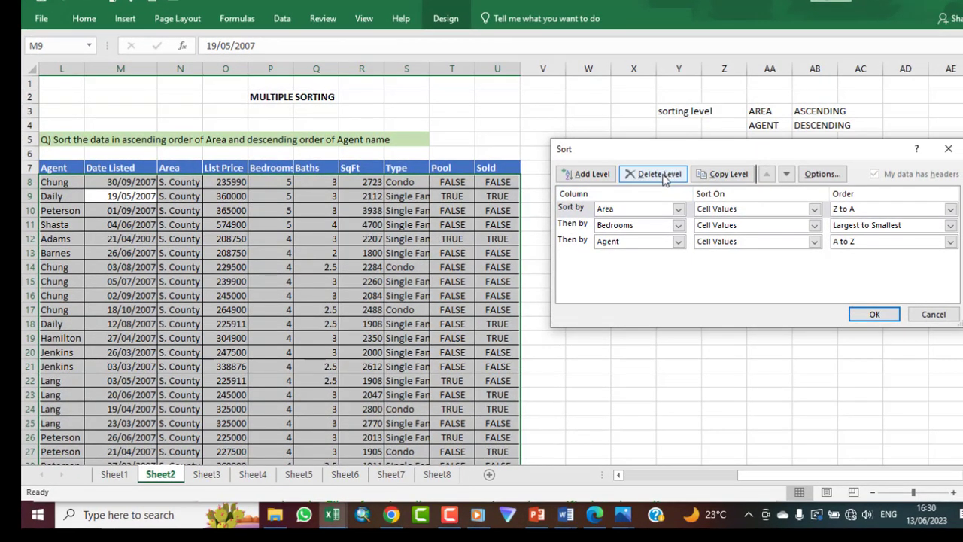
left_click(665, 180)
left_click(665, 181)
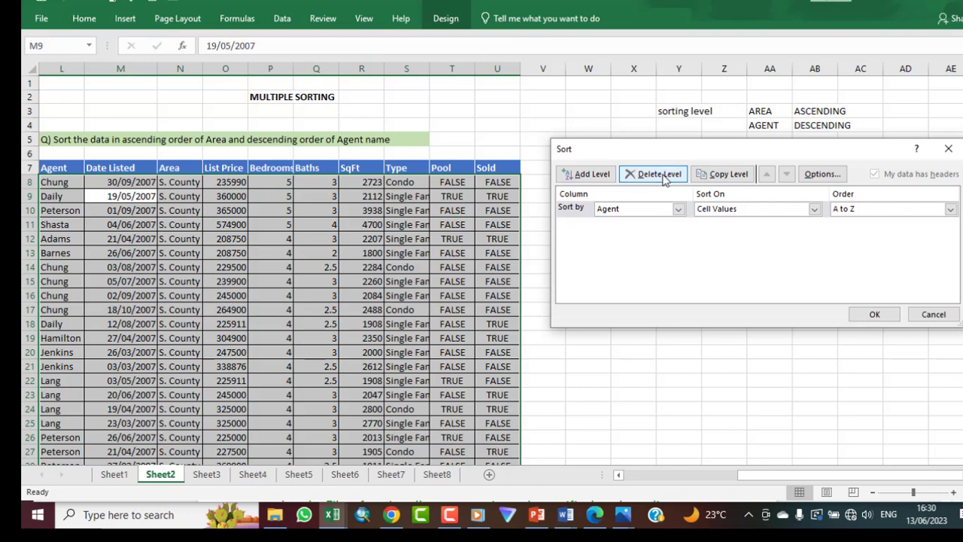
left_click(665, 181)
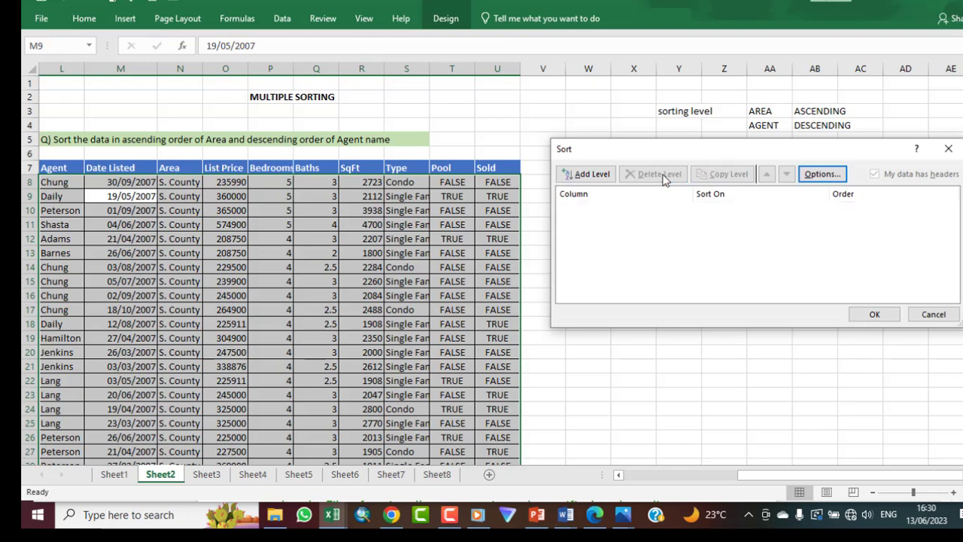
left_click(947, 150)
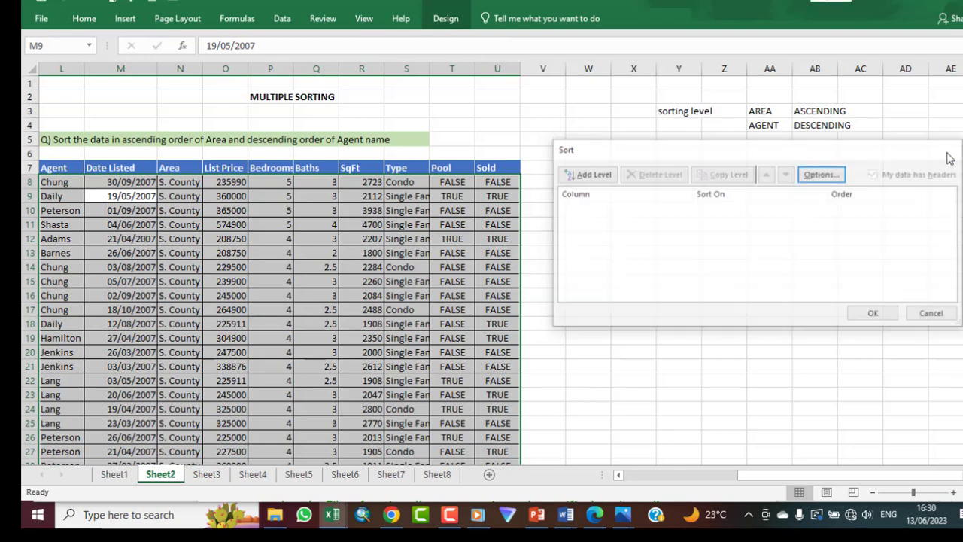
Step: Open the custom Sort settings for the Sheet2 table and delete all three existing levels: Area, Bedrooms and Agent
left_click(280, 21)
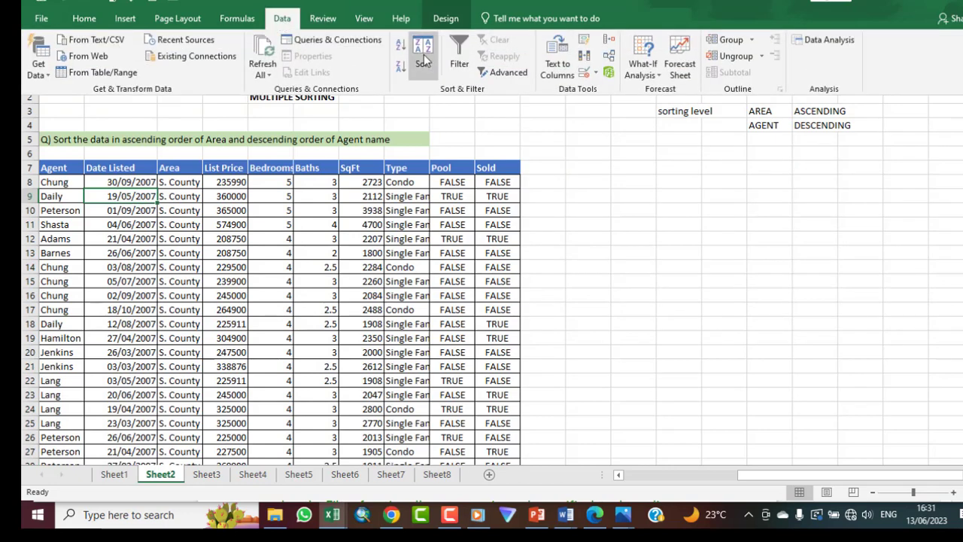
left_click(425, 57)
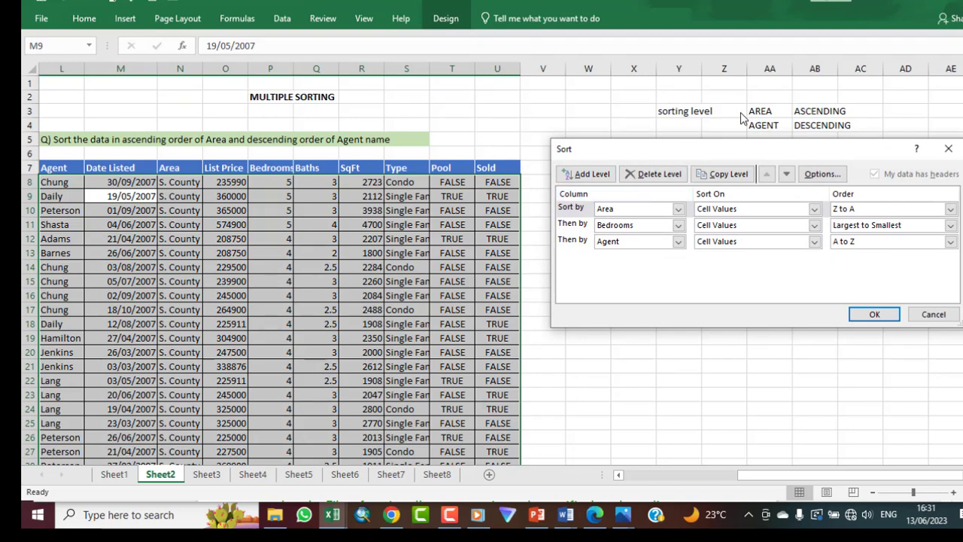
left_click(649, 176)
left_click(649, 176)
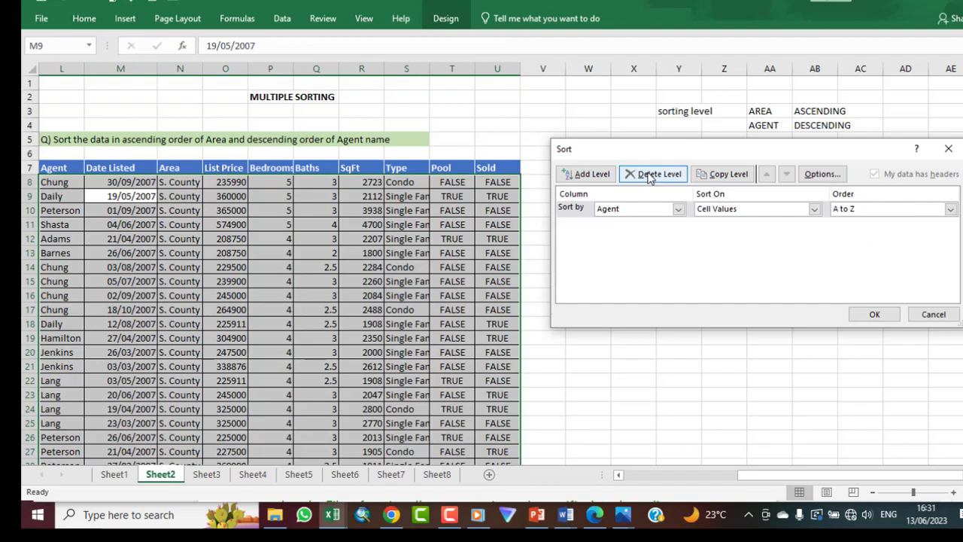
left_click(649, 176)
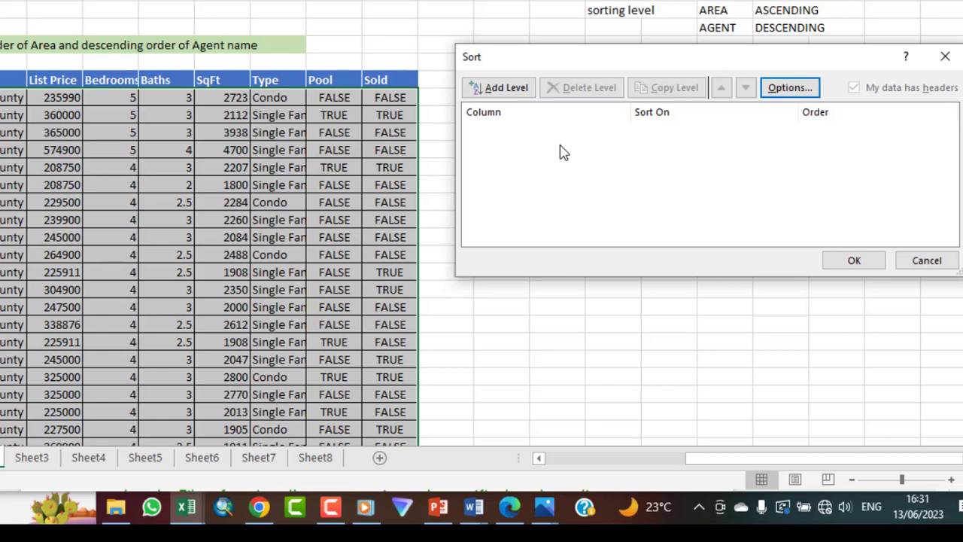
Step: Add a first sort level by Area on cell values, in A to Z order
left_click(500, 88)
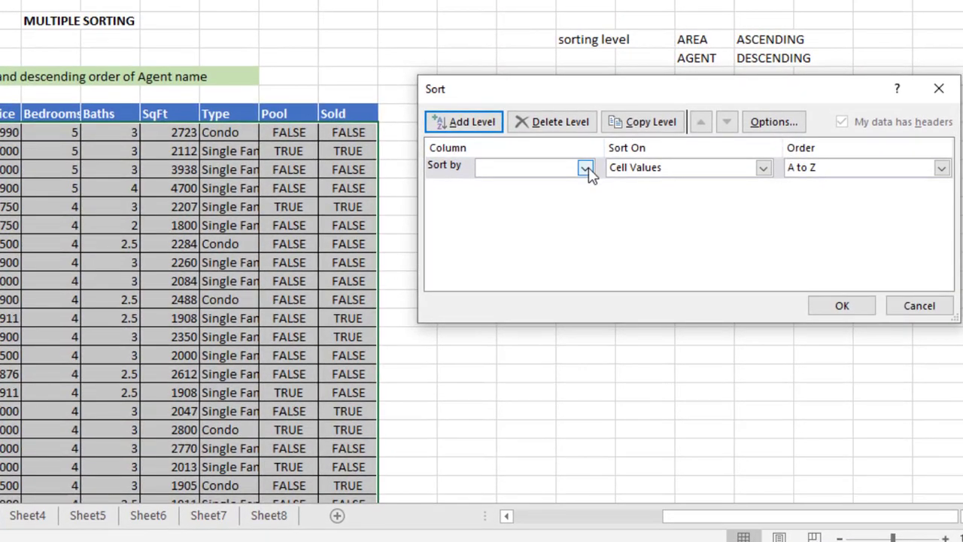
left_click(585, 168)
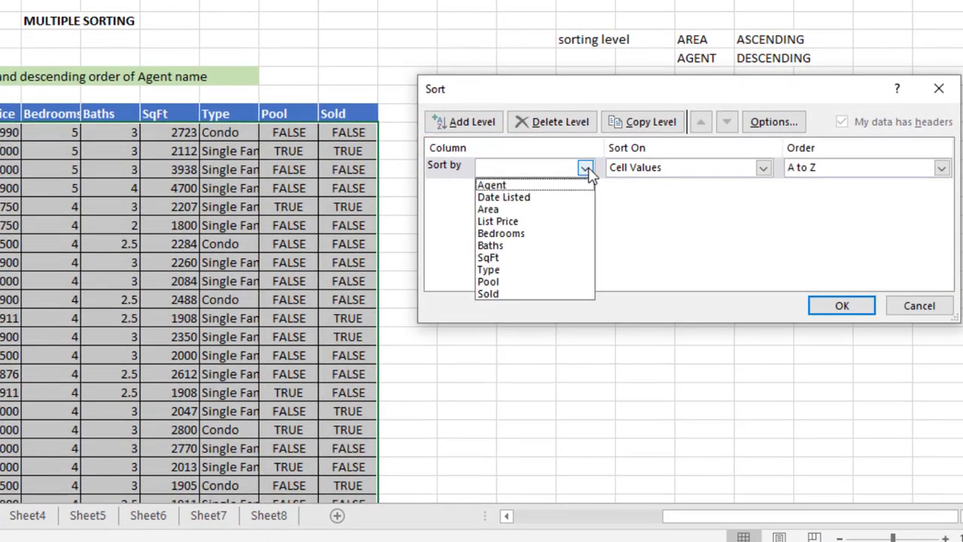
left_click(503, 210)
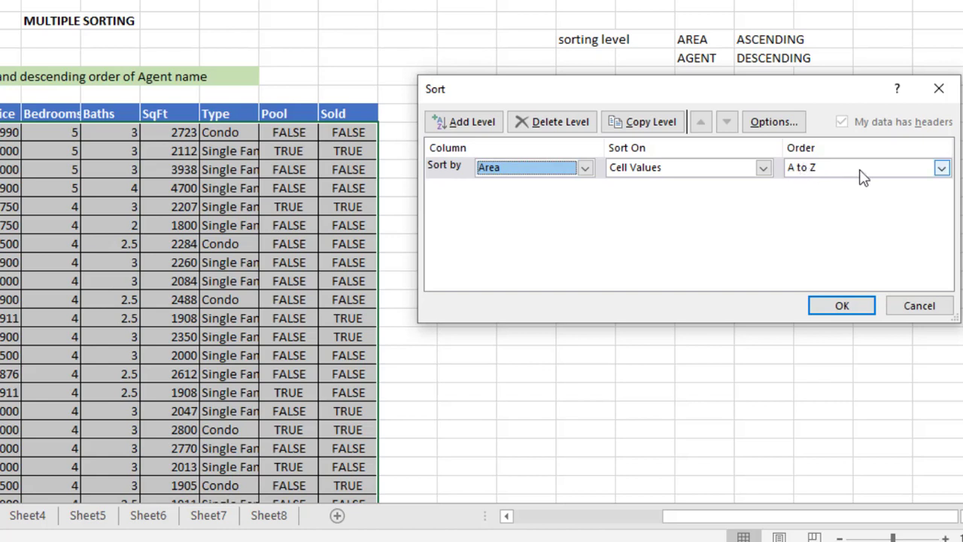
left_click(941, 168)
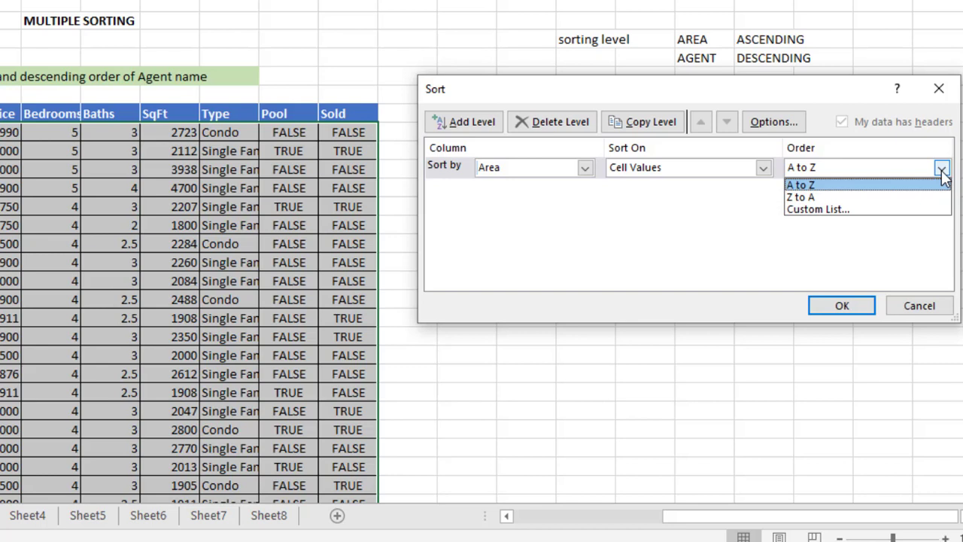
left_click(856, 188)
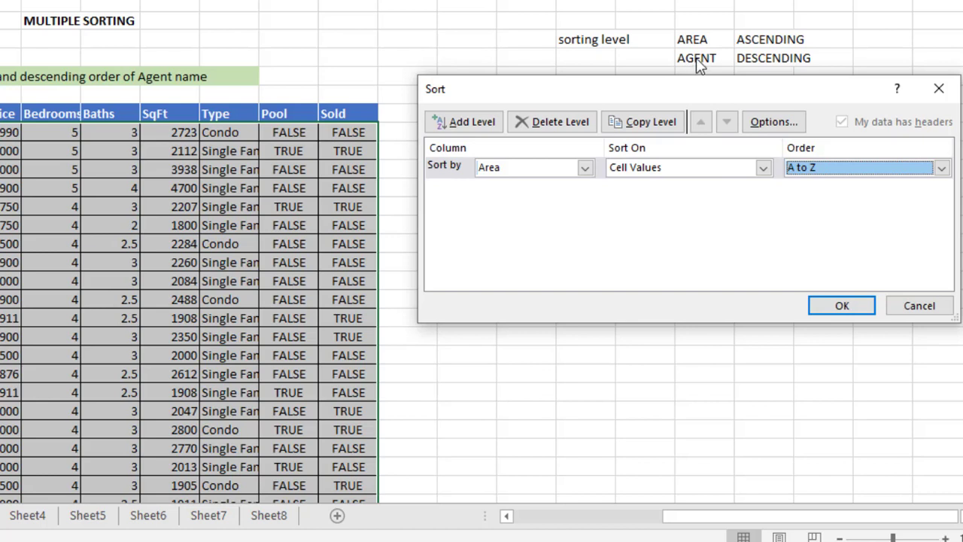
Step: Add a second sort level by Agent on cell values, in Z to A order, and apply the two-level sort
left_click(468, 125)
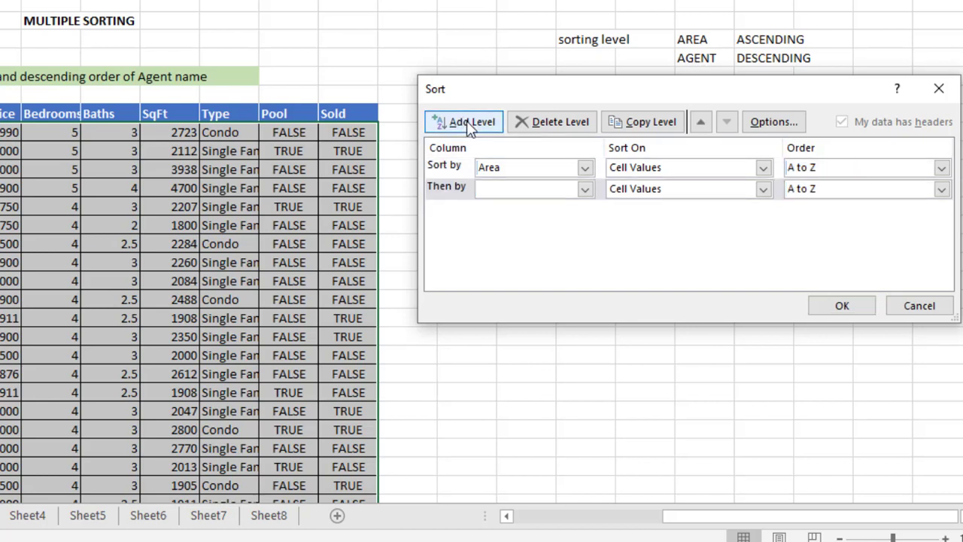
left_click(584, 191)
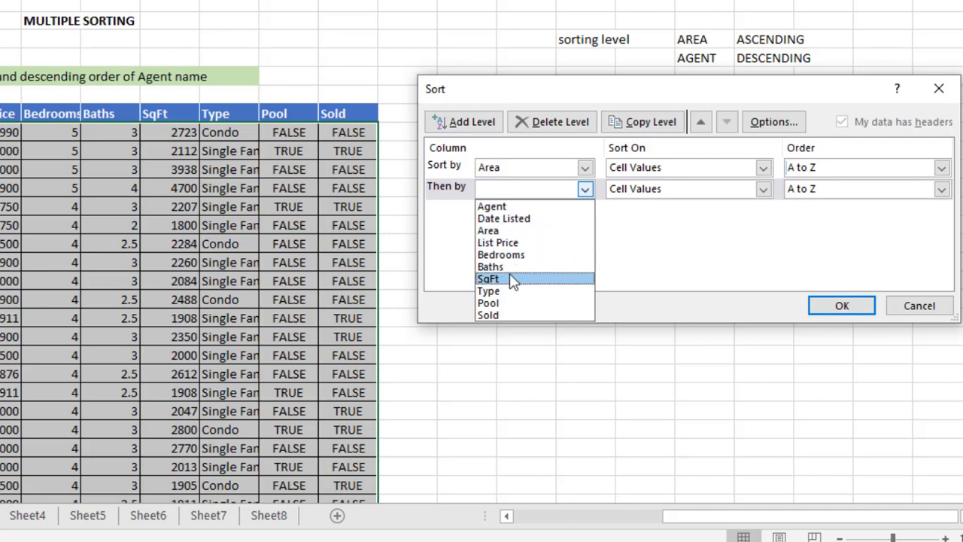
left_click(516, 210)
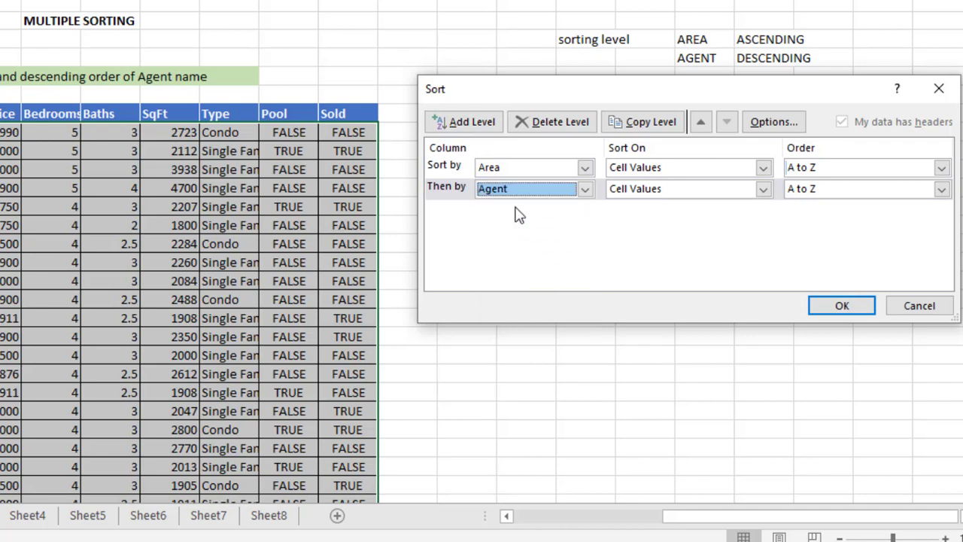
left_click(763, 190)
left_click(764, 190)
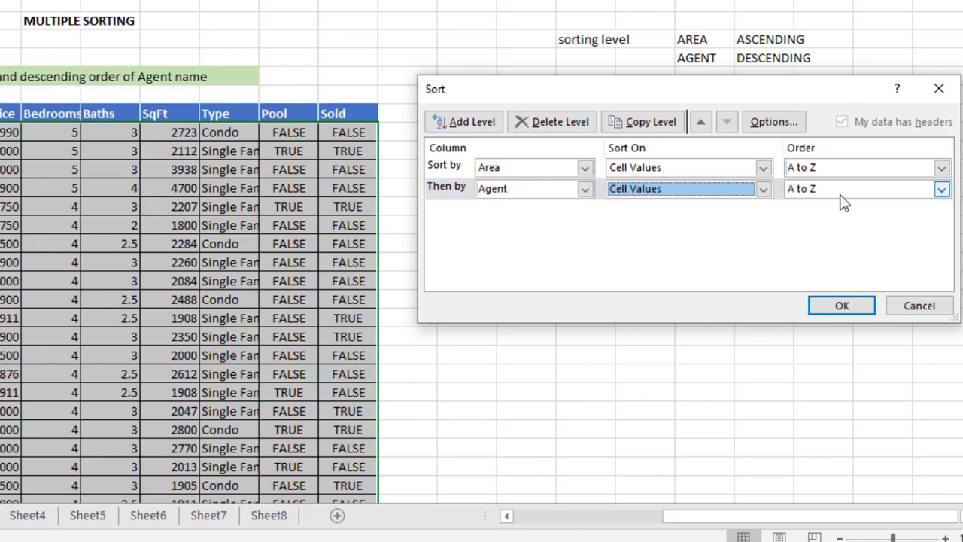
left_click(941, 190)
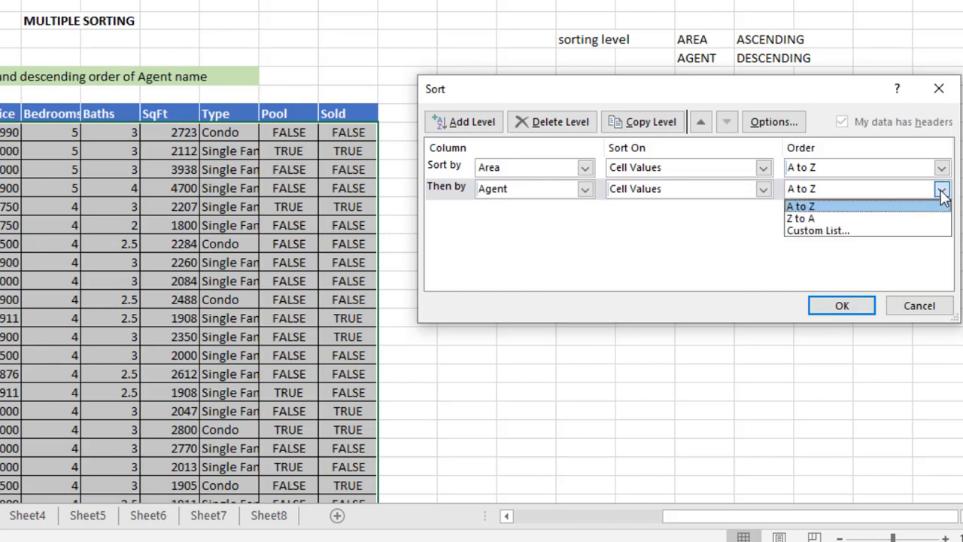
left_click(835, 220)
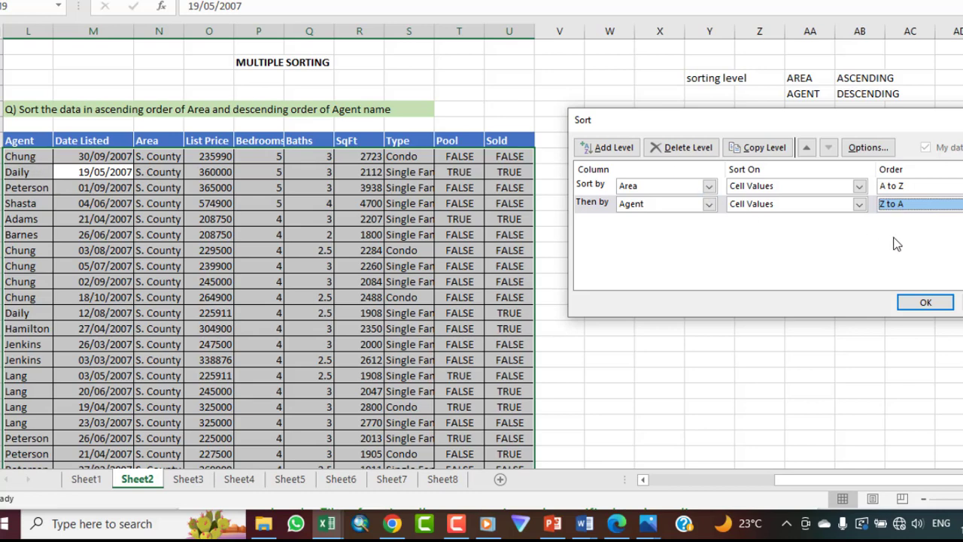
left_click(908, 304)
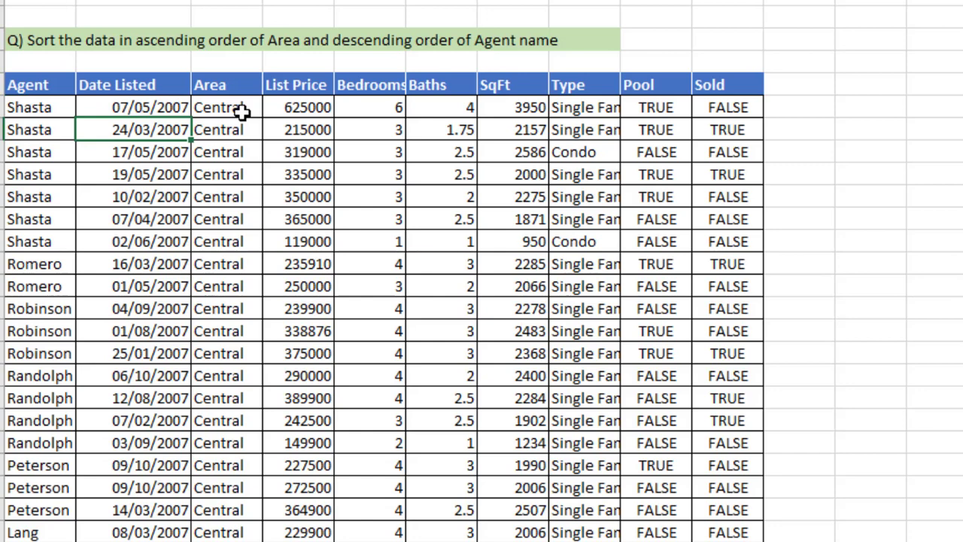
Step: Examine the sorted table down the Area column, checking the ascending Area groups and the descending Agent order within each
left_click(240, 112)
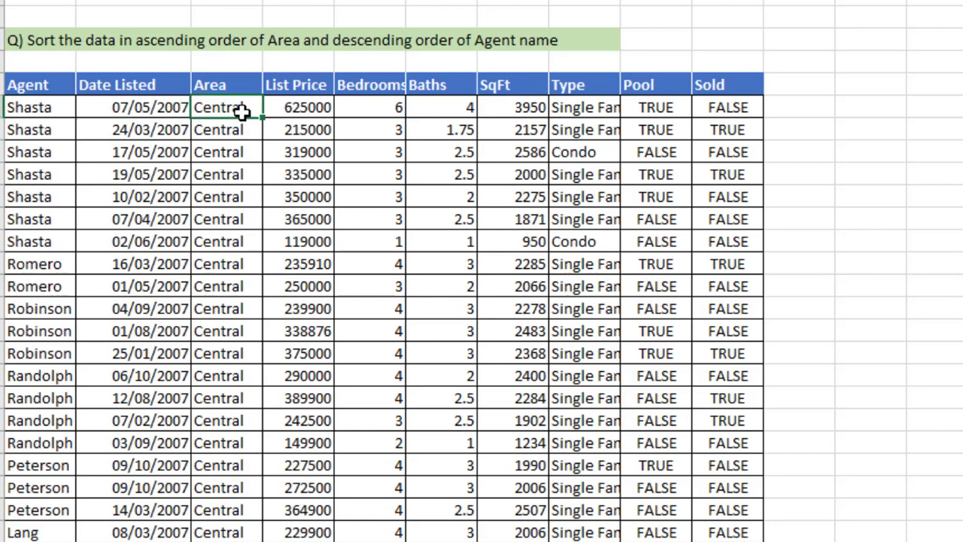
key("Down")
key("Down")
key("Down")
key("Down")
key("Down")
key("Down")
key("Down")
key("Down")
key("Down")
key("Down")
key("Down")
key("Down")
key("Down")
key("Down")
key("Down")
key("Down")
key("Down")
key("Down")
key("Down")
key("Down")
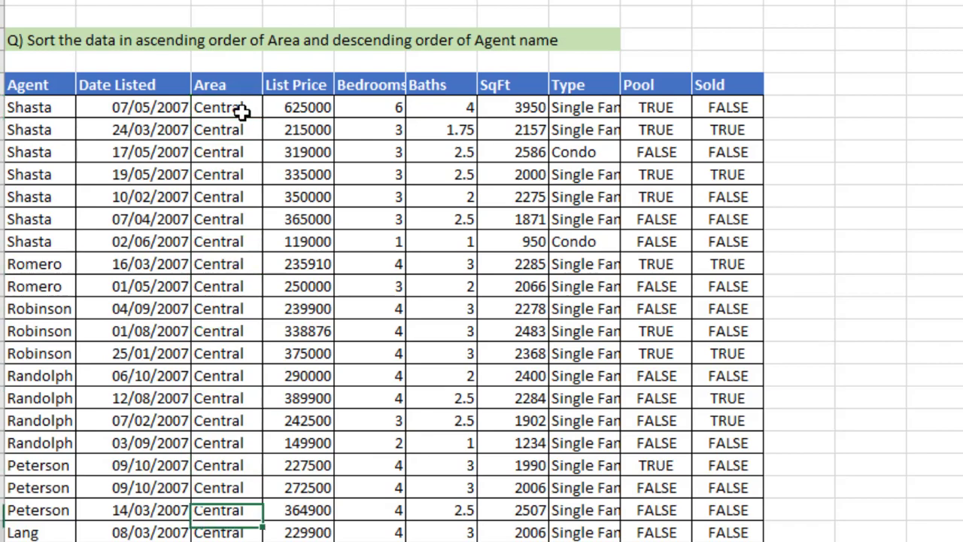
key("Down")
key("Down")
key("Down")
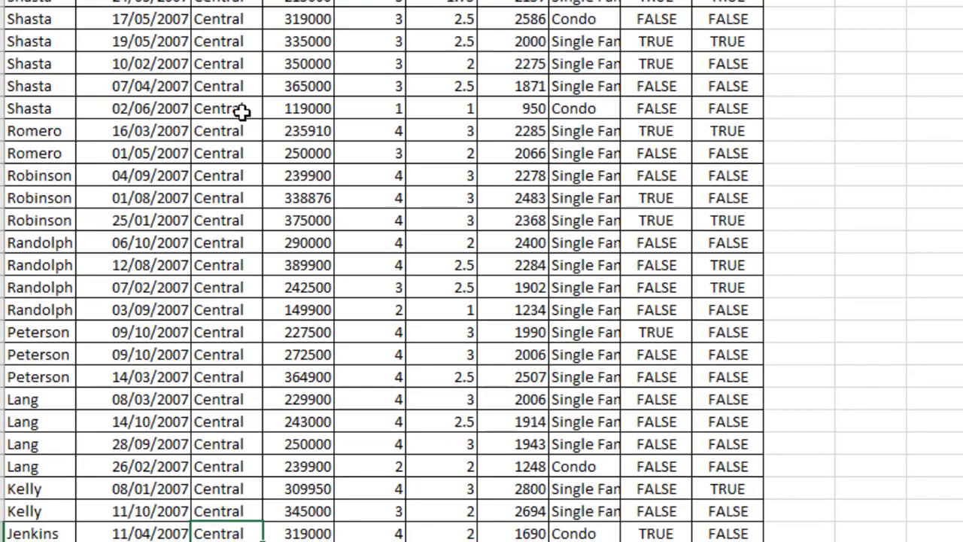
key("Down")
key("Down")
key("Down")
key("Down")
key("Down")
key("Down")
key("Down")
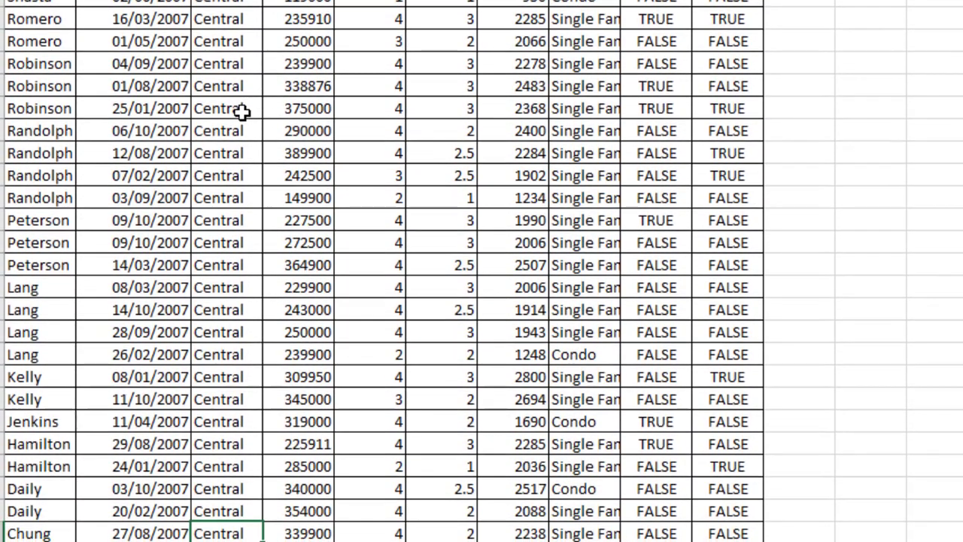
key("Down")
key("Down")
key("Down")
key("Down")
key("Down")
key("Down")
key("Down")
key("Down")
key("Down")
key("Down")
key("Down")
key("Down")
key("Down")
key("Down")
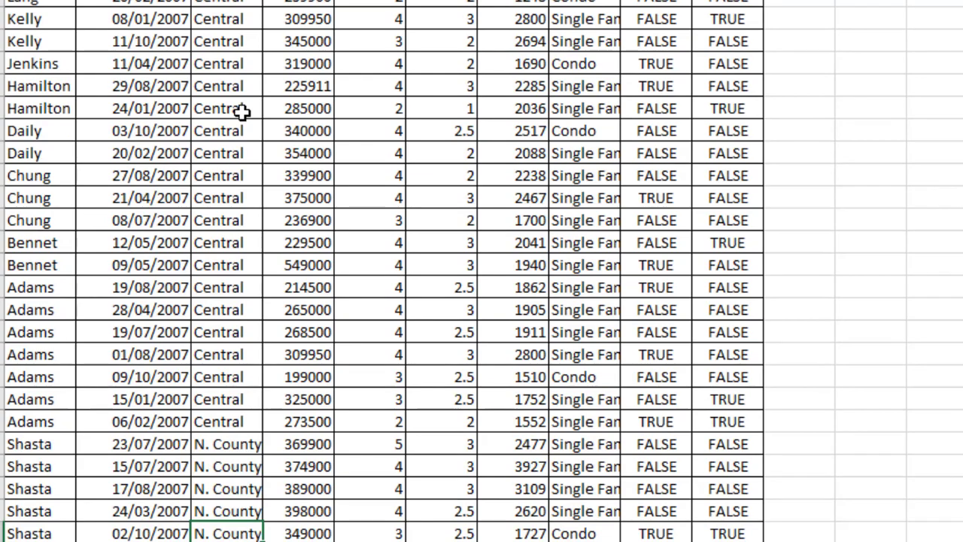
key("Down")
key("Down")
key("Down")
key("Down")
key("Down")
key("Down")
key("Down")
key("Down")
key("Down")
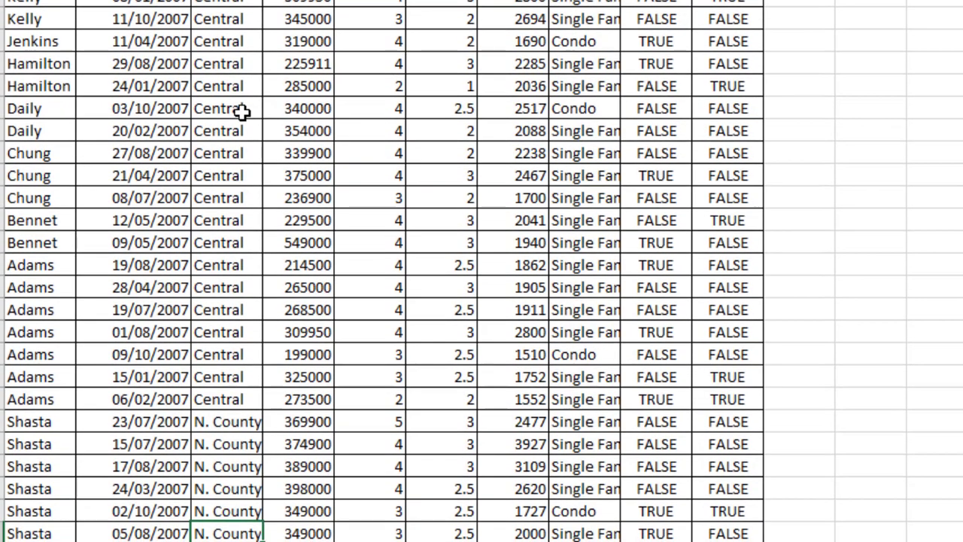
key("Down")
key("Down")
key("Down")
key("Down")
key("Down")
key("Down")
key("Down")
key("Down")
key("Down")
key("Down")
key("Down")
key("Down")
key("Down")
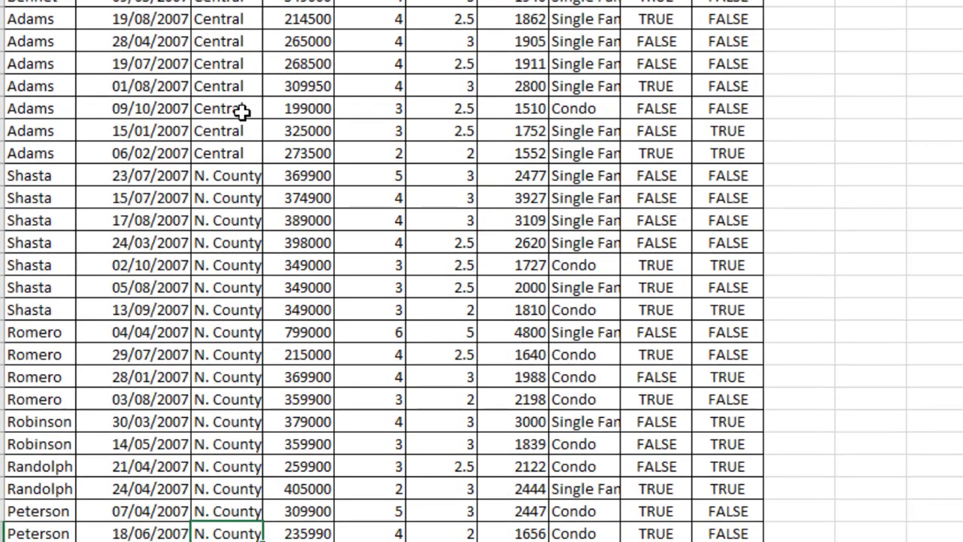
key("Down")
key("Down")
key("Down")
key("Down")
key("Down")
key("Down")
key("Down")
key("Down")
key("Down")
key("Down")
key("Down")
key("Down")
key("Down")
key("Down")
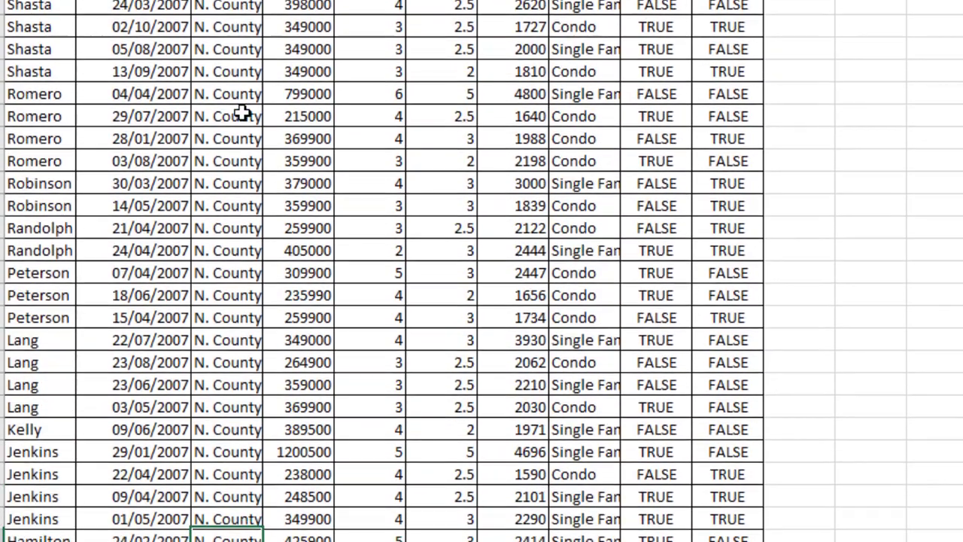
key("Down")
key("Down")
key("Down")
key("Down")
key("Down")
key("Down")
key("Down")
key("Down")
key("Down")
key("Down")
key("Down")
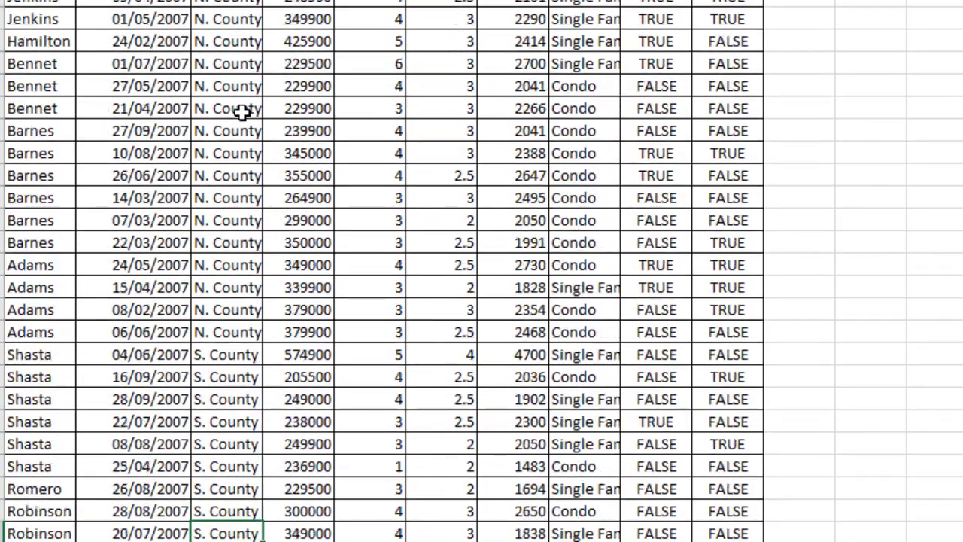
Step: Examine the sorted Area column back up from the S. County rows to the first Central row
key("Up")
key("Up")
key("Up")
key("Up")
key("Up")
key("Up")
key("Up")
key("Up")
key("Up")
key("Up")
key("Up")
key("Up")
key("Up")
key("Up")
key("Up")
key("Up")
key("Up")
key("Up")
key("Up")
key("Up")
key("Up")
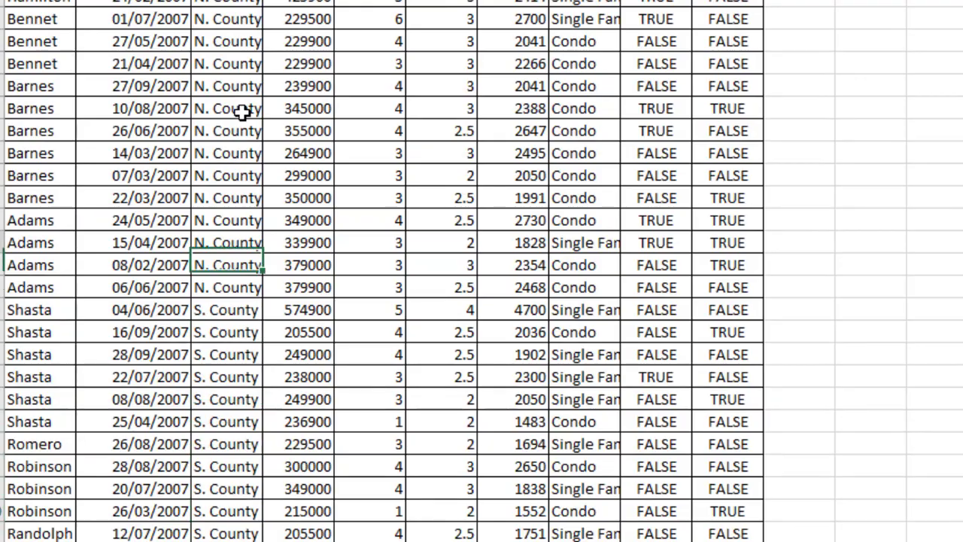
key("Up")
key("Up")
key("Up")
key("Up")
key("Up")
key("Up")
key("Up")
key("Up")
key("Up")
key("Up")
key("Up")
key("Up")
key("Up")
key("Up")
key("Up")
key("Up")
key("Up")
key("Up")
key("Up")
key("Up")
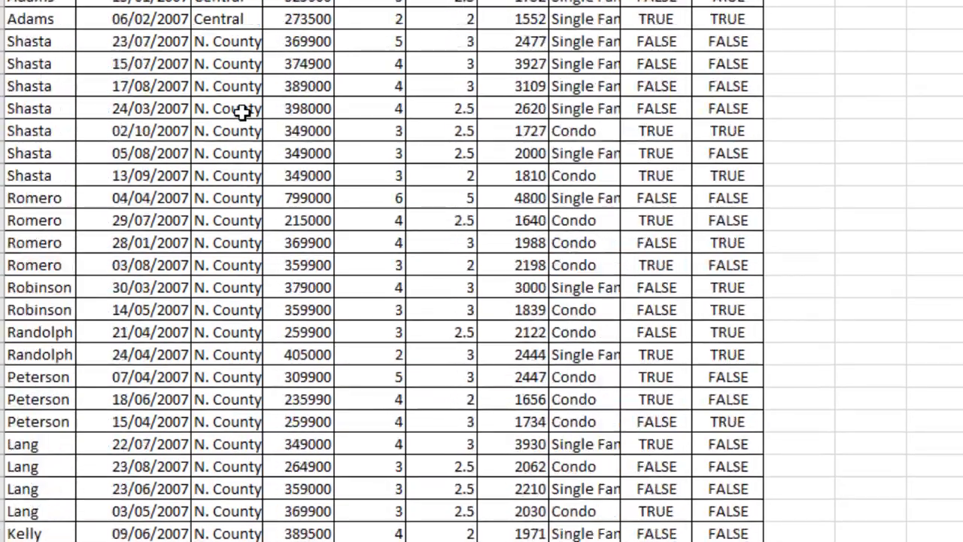
key("Up")
key("Up")
key("Up")
key("Up")
key("Up")
key("Up")
key("Up")
key("Up")
key("Up")
key("Up")
key("Up")
key("Up")
key("Up")
key("Up")
key("Up")
key("Up")
key("Up")
key("Up")
key("Up")
key("Up")
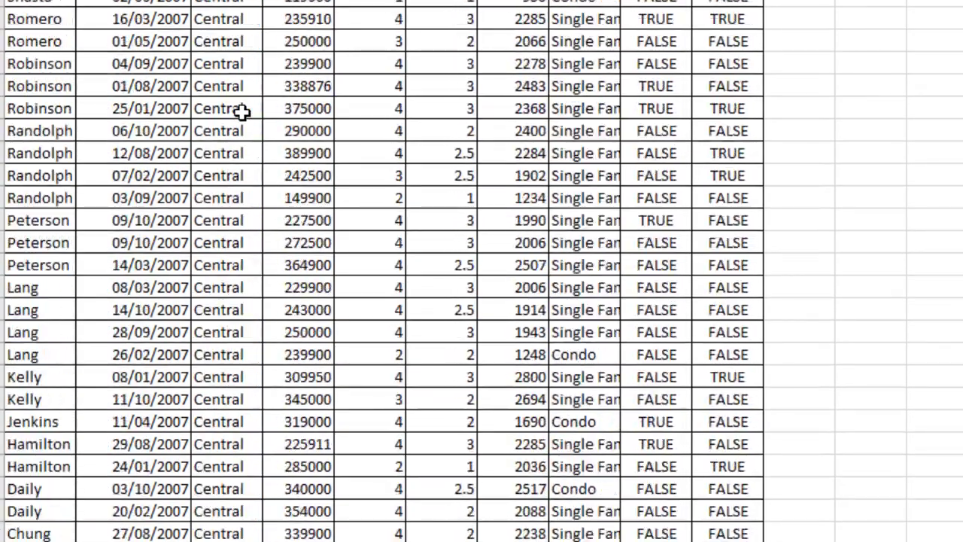
key("Down")
key("Down")
key("Down")
key("Down")
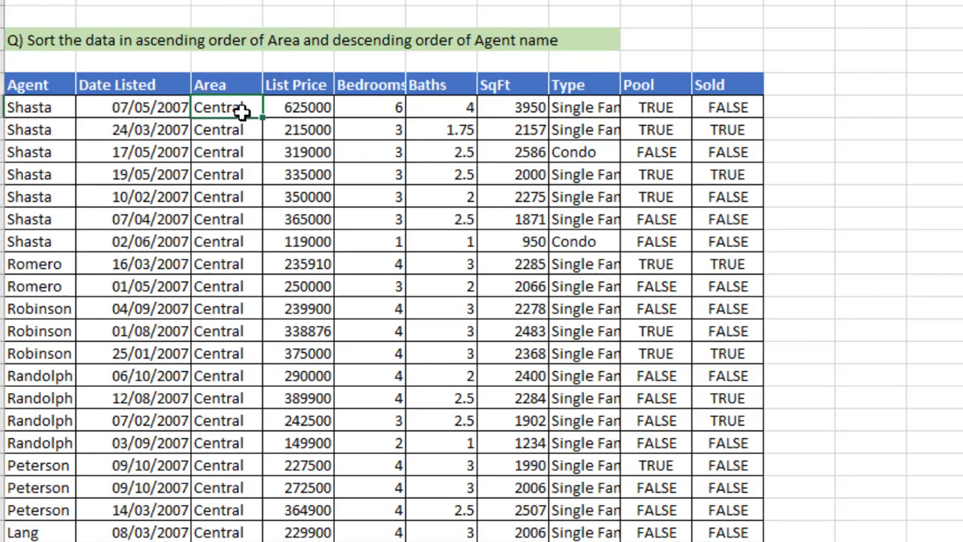
Step: Examine the Agent column within the Central area to check the descending order of the agent names
left_click(46, 107)
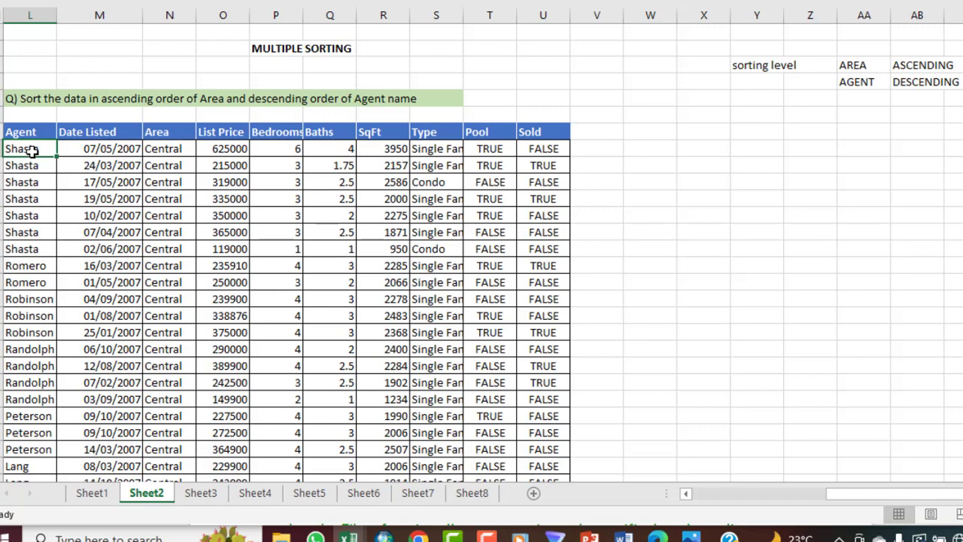
key("Down")
key("Down")
key("Down")
key("Down")
key("Down")
key("Down")
key("Down")
key("Down")
key("Down")
key("Down")
key("Down")
key("Down")
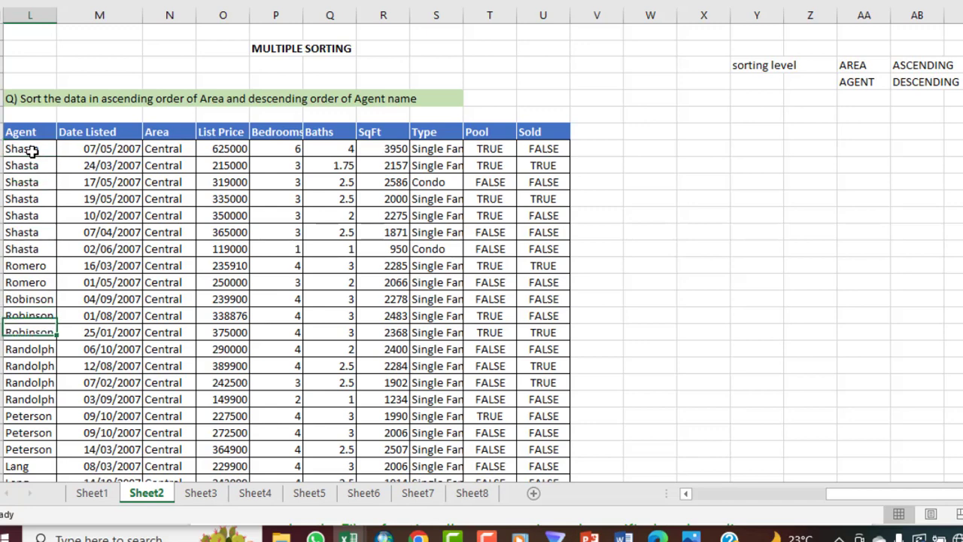
key("Down")
key("Down")
key("Down")
key("Down")
key("Down")
key("Down")
key("Down")
key("Down")
key("Down")
key("Down")
key("Down")
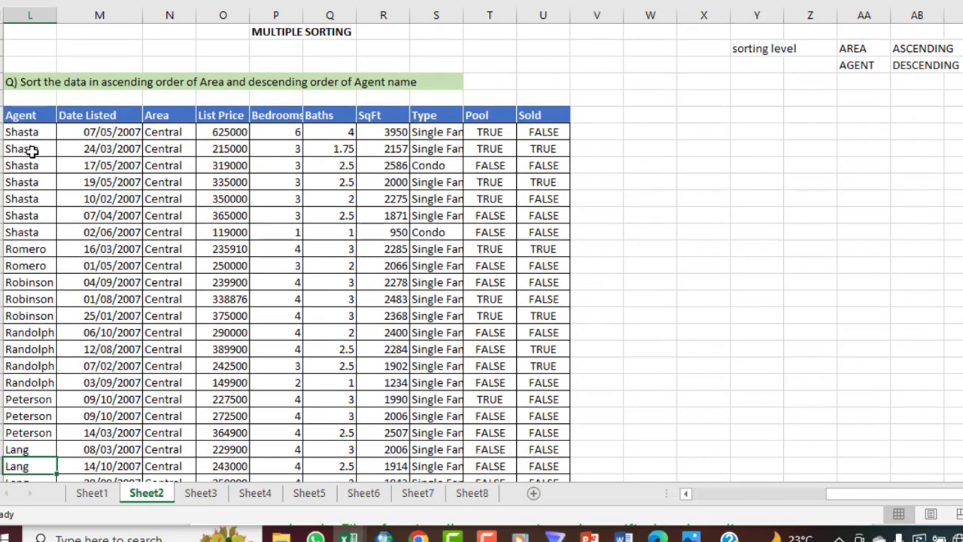
key("Up")
key("Up")
key("Up")
key("Up")
key("Up")
key("Up")
key("Up")
key("Up")
key("Up")
key("Up")
key("Up")
key("Up")
key("Up")
key("Up")
key("Up")
key("Up")
key("Up")
key("Up")
key("Up")
key("Up")
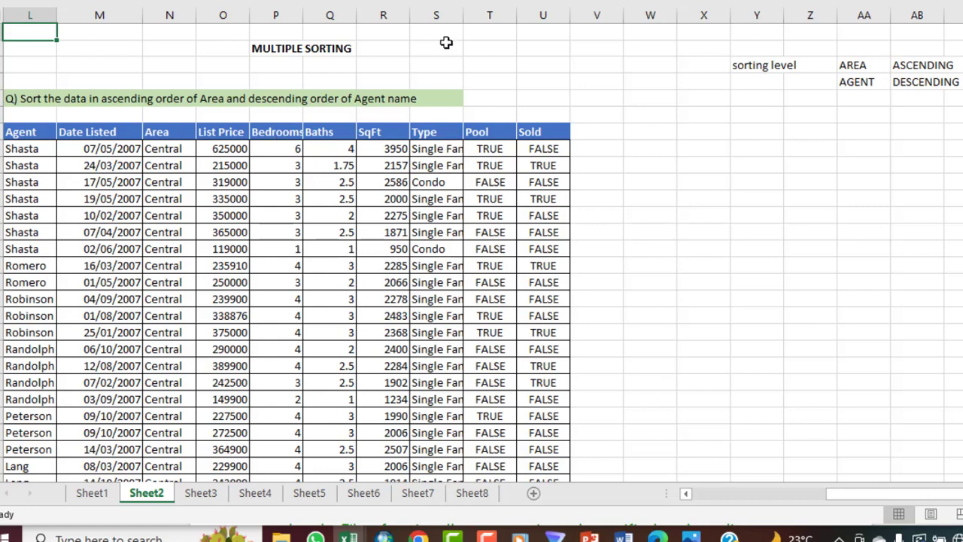
Step: Widen the Type column of the Sheet2 table so that its entries fit in full
left_click_drag(463, 14, 491, 15)
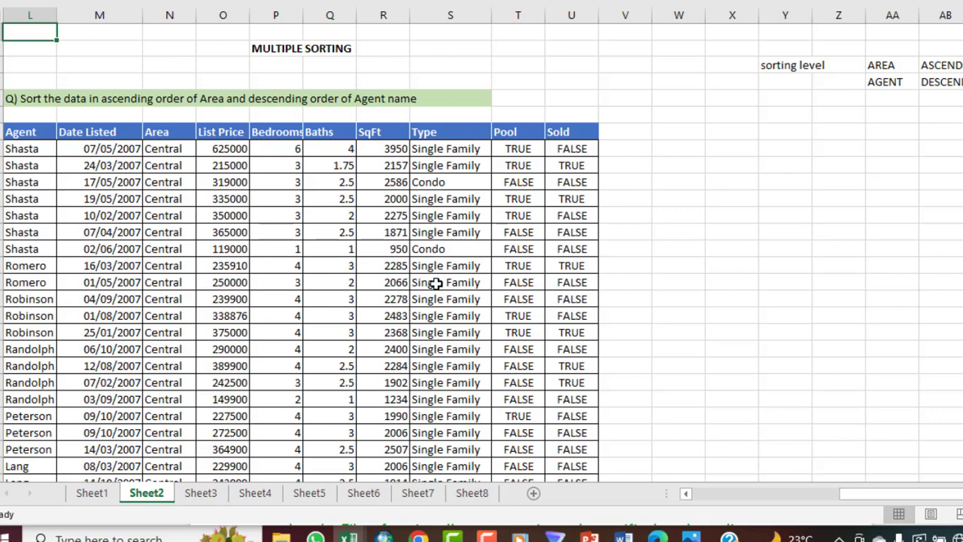
key("Down")
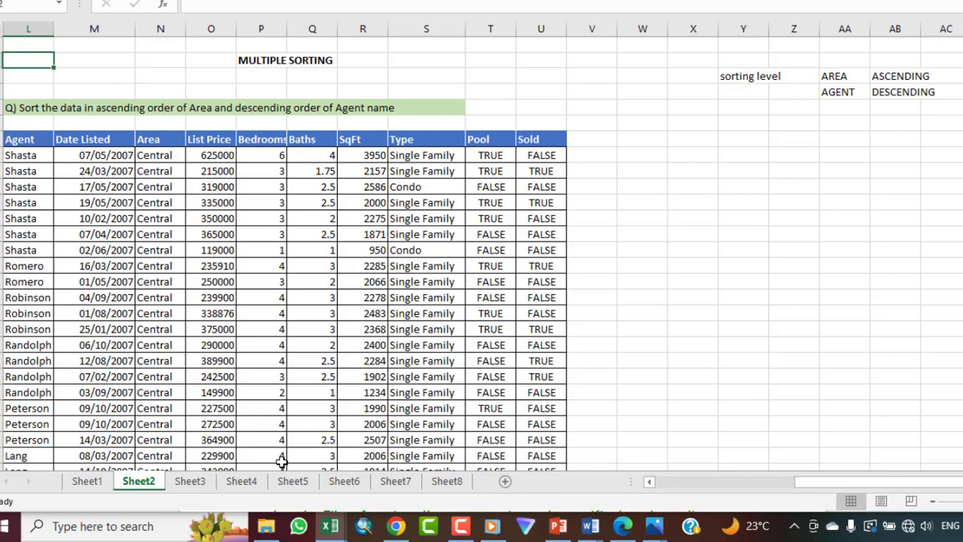
Step: Switch to Sheet5 and bring the whole extracted house list and its question into view
left_click(344, 483)
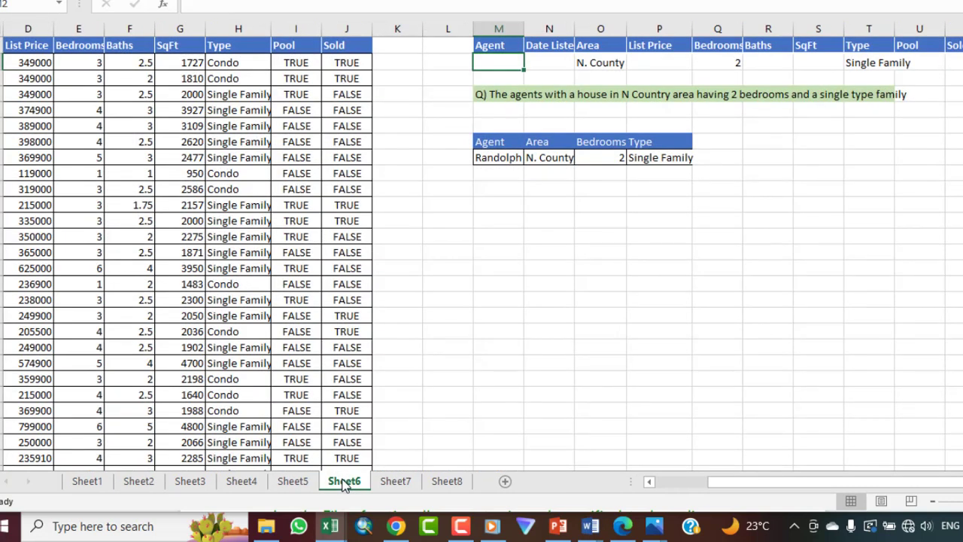
left_click(292, 483)
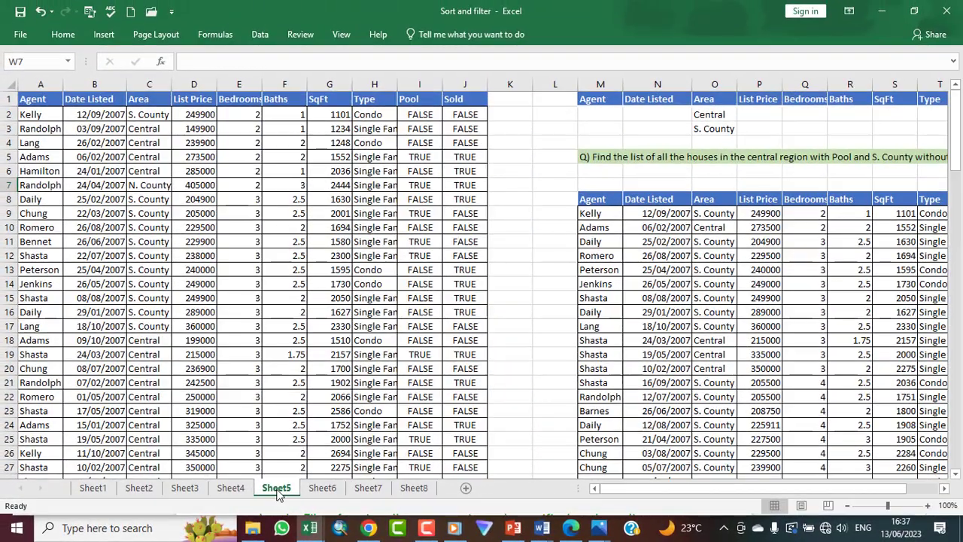
left_click(944, 489)
left_click(944, 490)
left_click(944, 490)
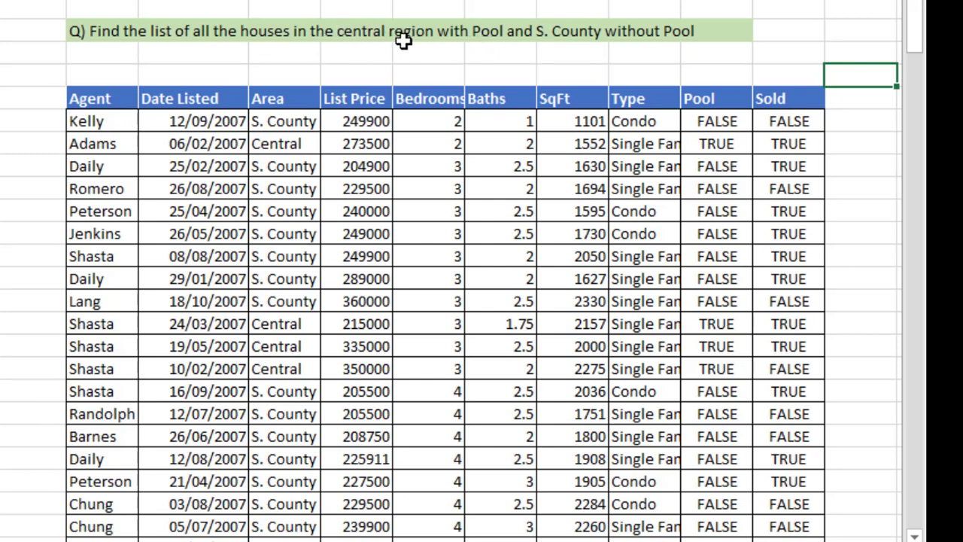
Step: Open the custom Sort settings for the extracted house list and set the first level to Area on cell values
left_click(278, 115)
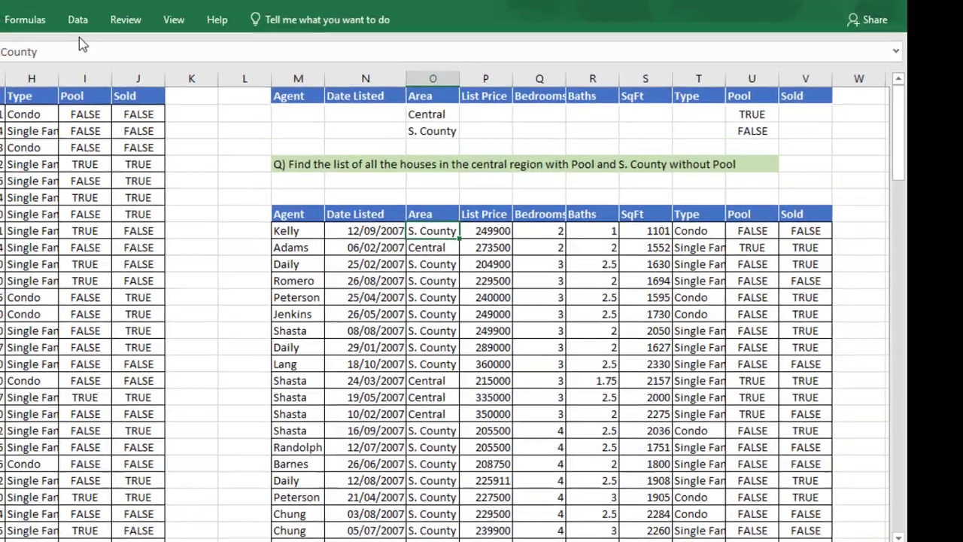
left_click(82, 27)
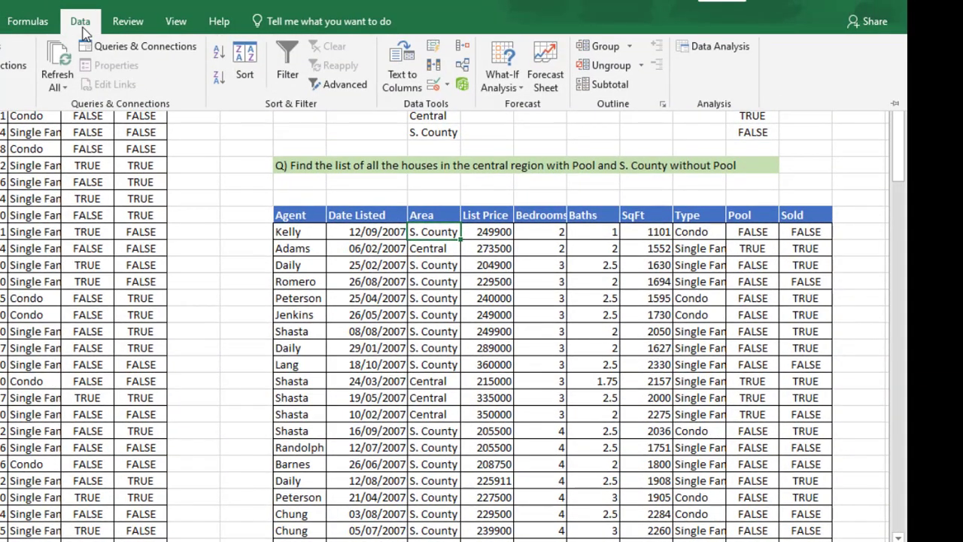
left_click(244, 71)
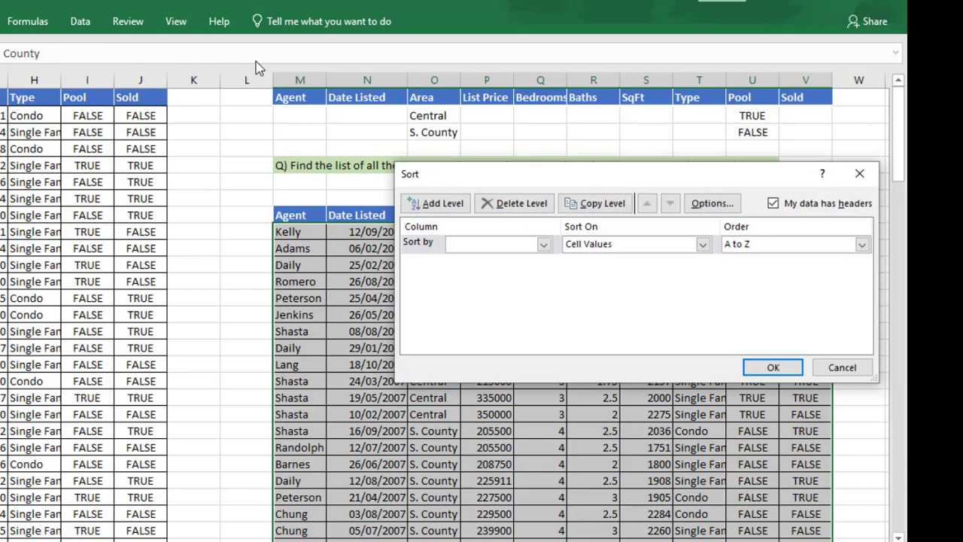
left_click_drag(489, 184, 0, 167)
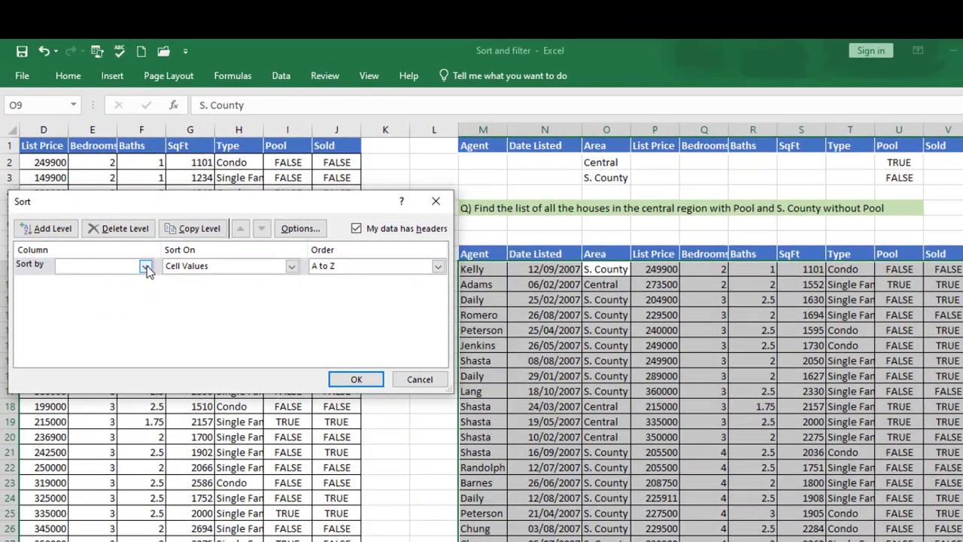
left_click(147, 266)
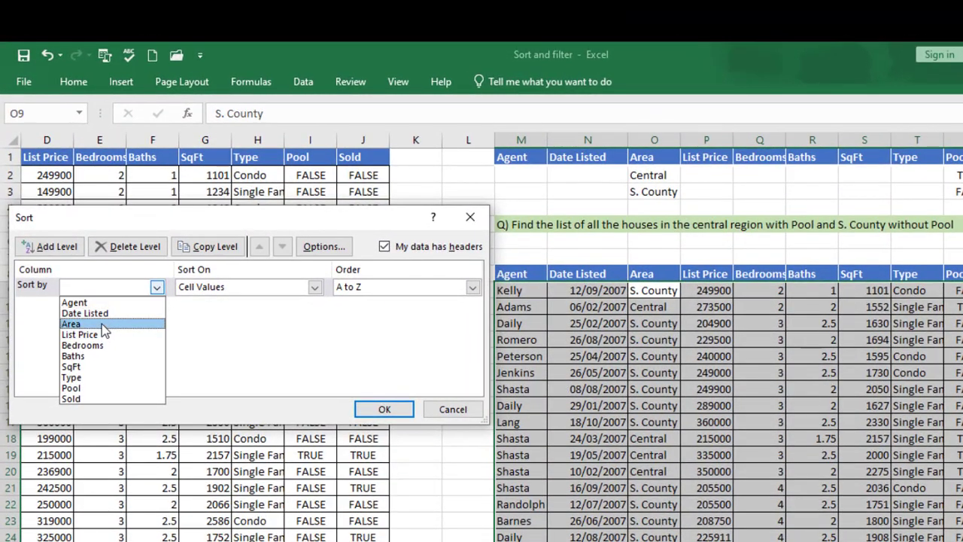
left_click(102, 323)
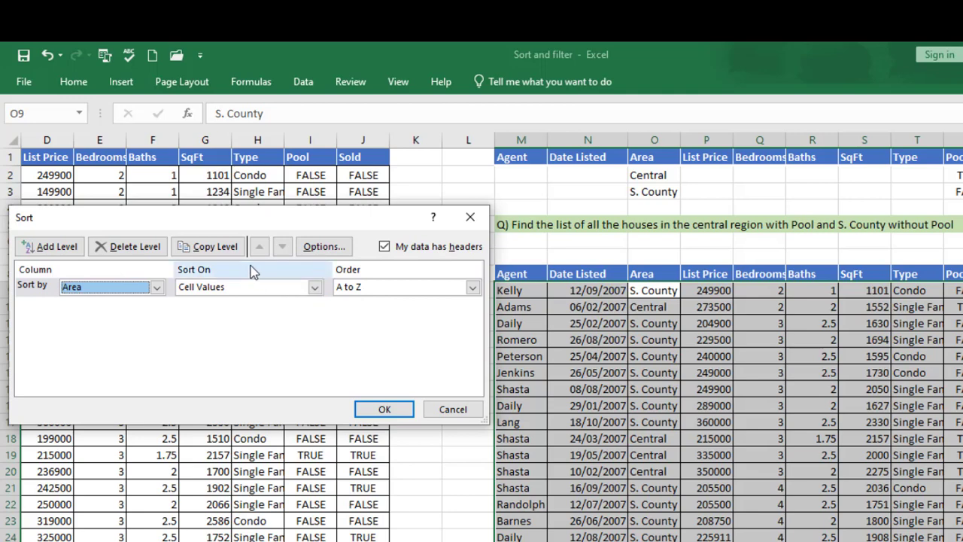
Step: Set the Area level's order to a custom list with the single entry Central
left_click(472, 288)
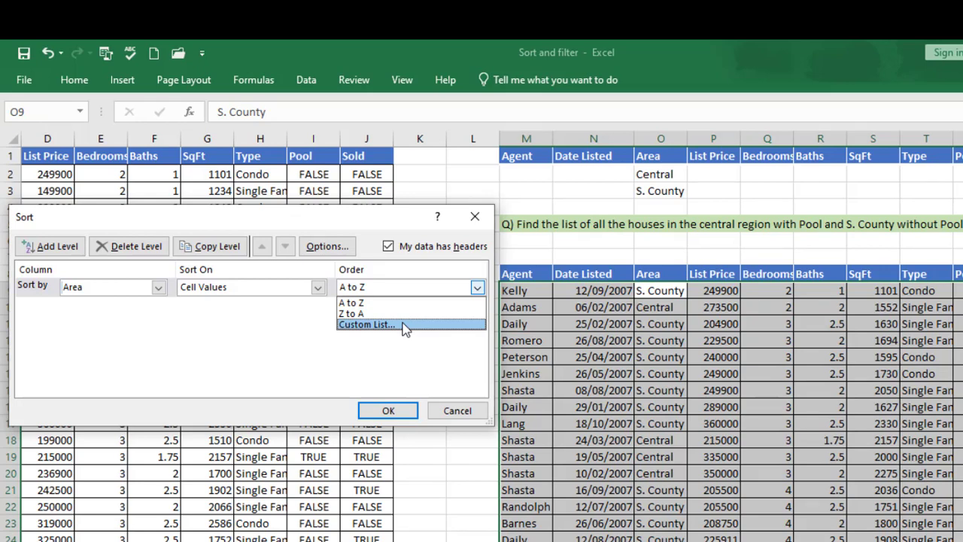
left_click(404, 325)
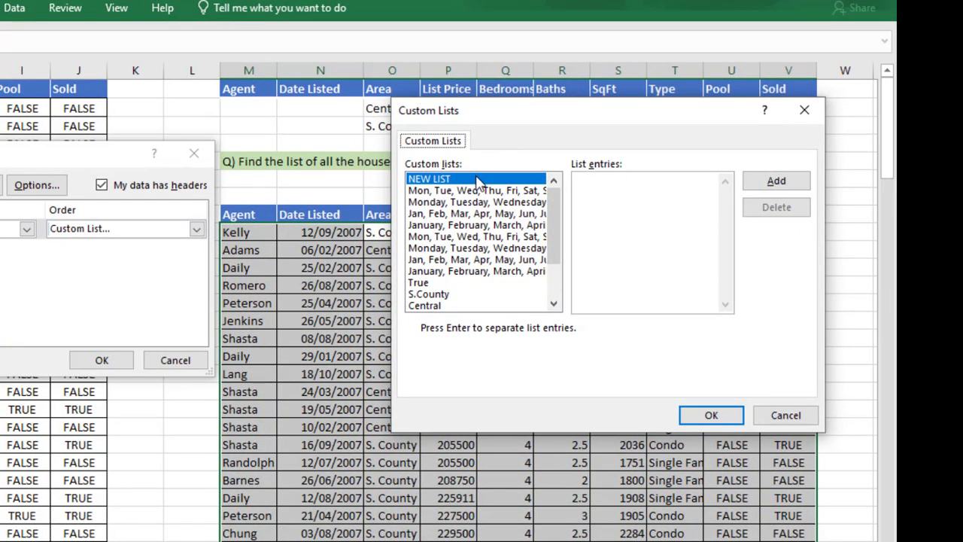
left_click(475, 182)
type("d")
key("BackSpace")
type("Ce")
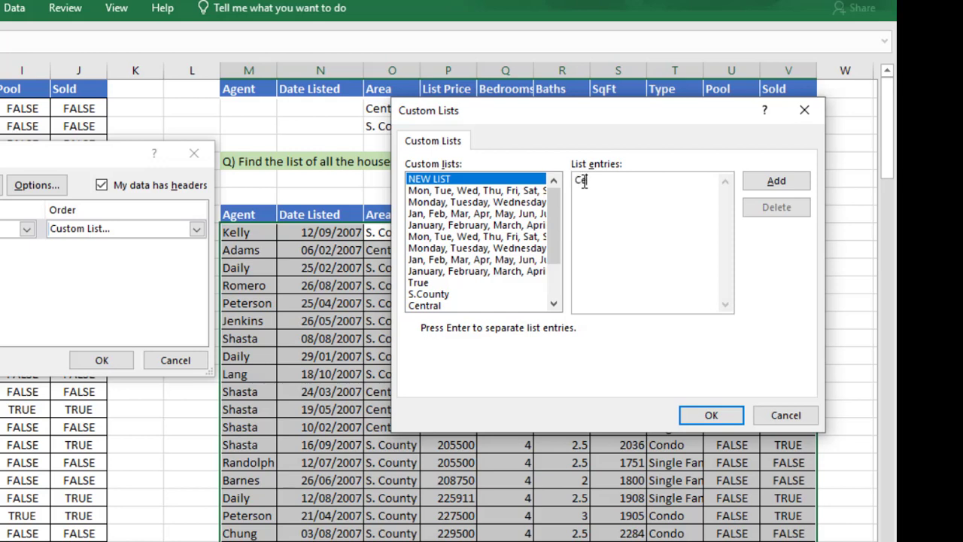
type("ntral")
left_click_drag(625, 112, 611, 155)
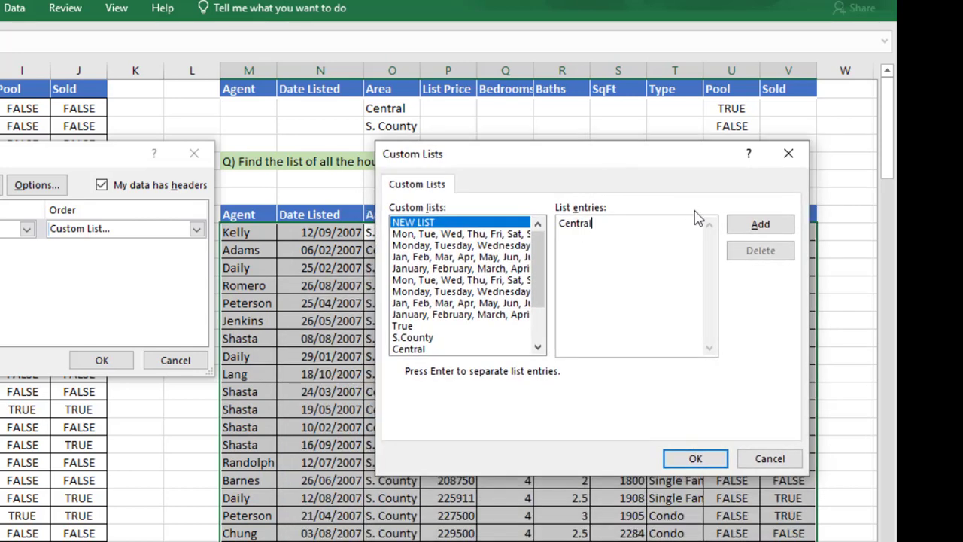
left_click(757, 228)
left_click(427, 350)
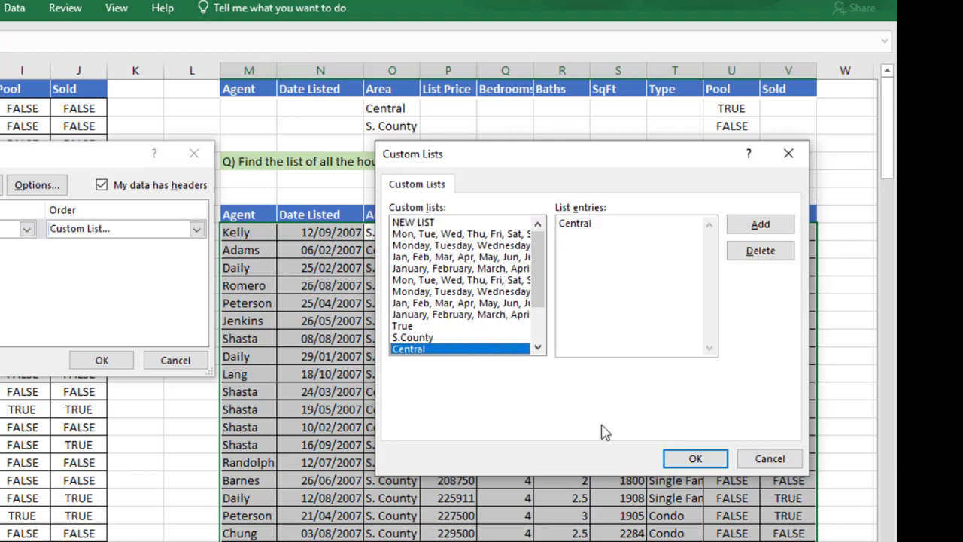
left_click(687, 461)
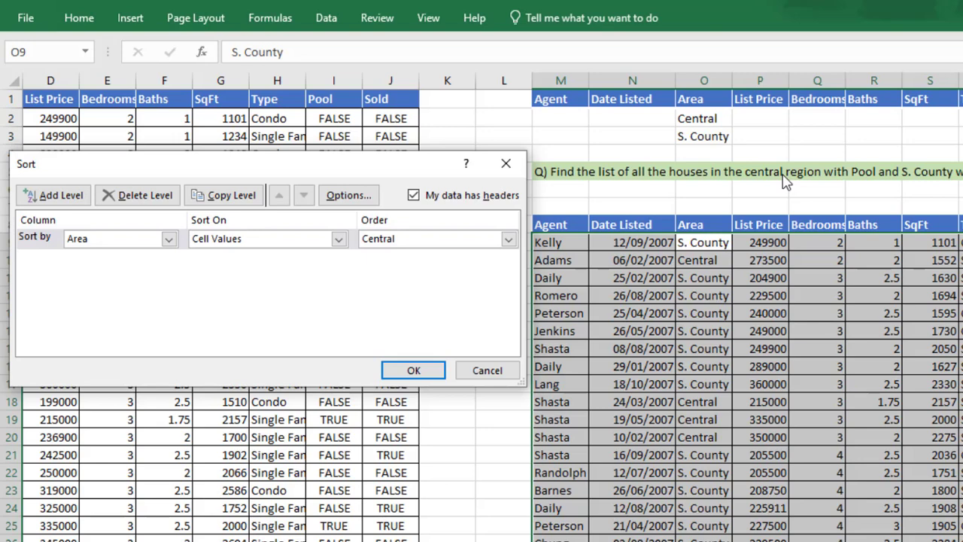
Step: Add a second sort level by Pool on cell values and open the custom lists for its order
left_click(69, 198)
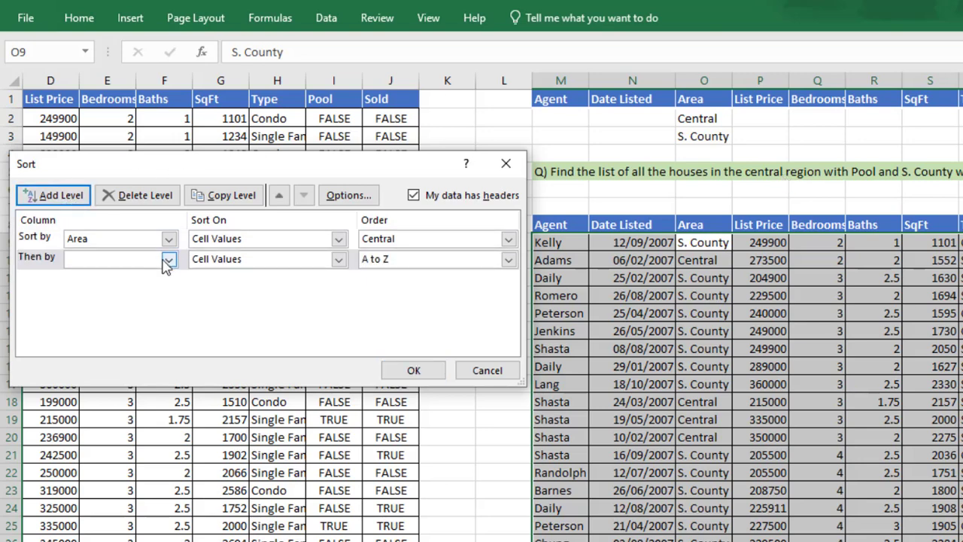
left_click(169, 259)
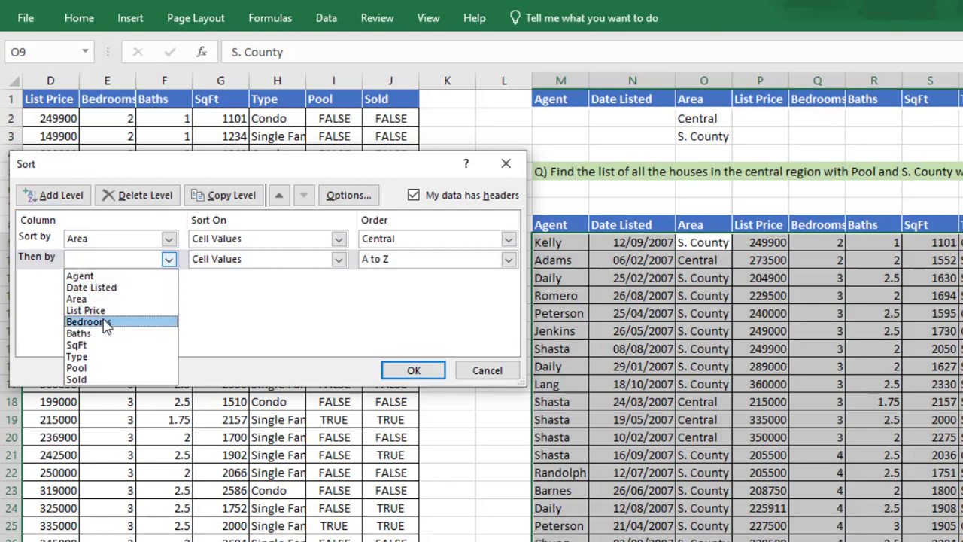
left_click(94, 368)
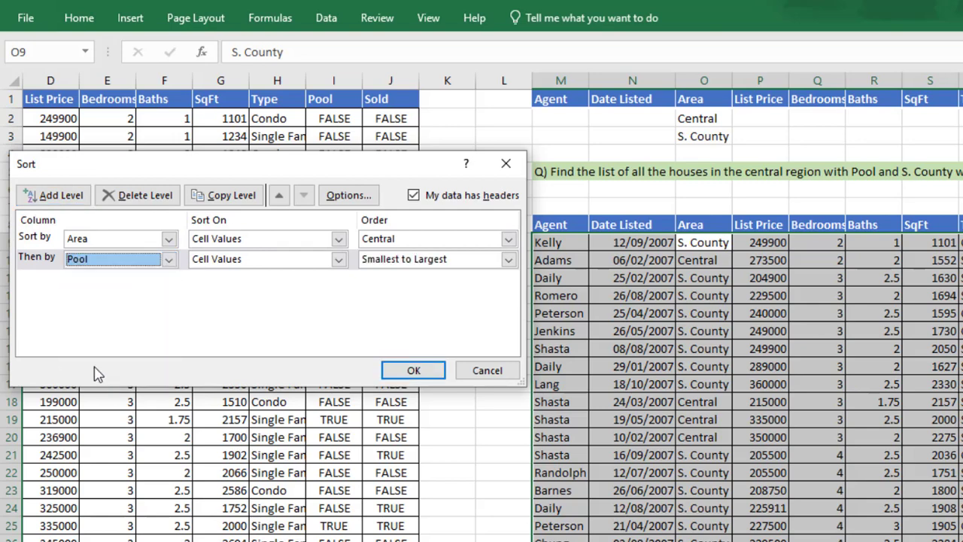
left_click(509, 259)
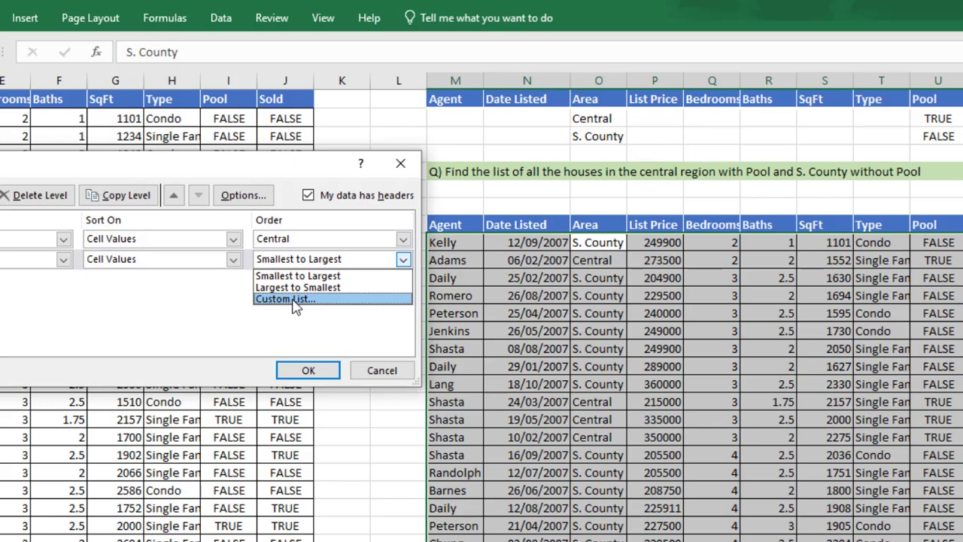
left_click(295, 299)
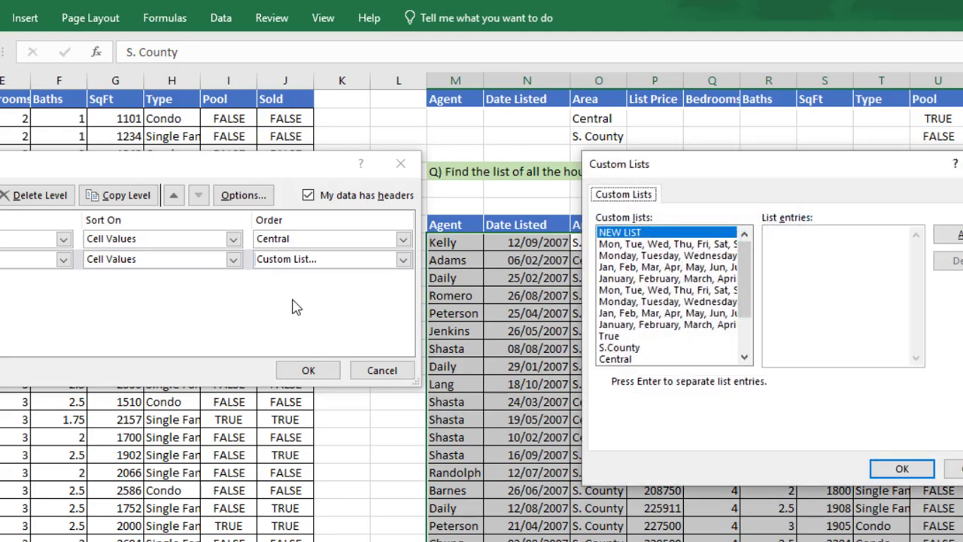
left_click(657, 234)
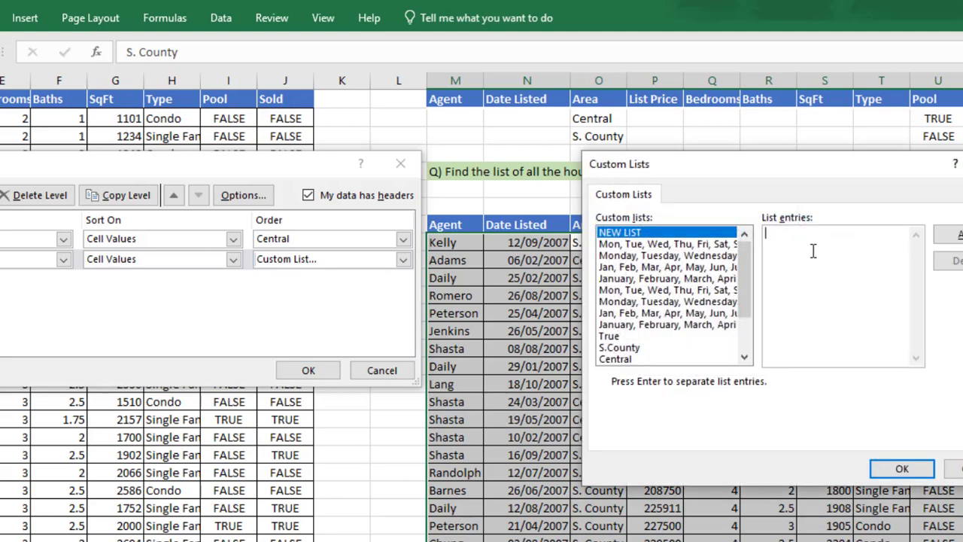
type("TRUE")
key("BackSpace")
key("BackSpace")
key("BackSpace")
key("BackSpace")
Step: Set the Pool level's order to the existing custom list True and apply the sort to the extracted house list
left_click(744, 358)
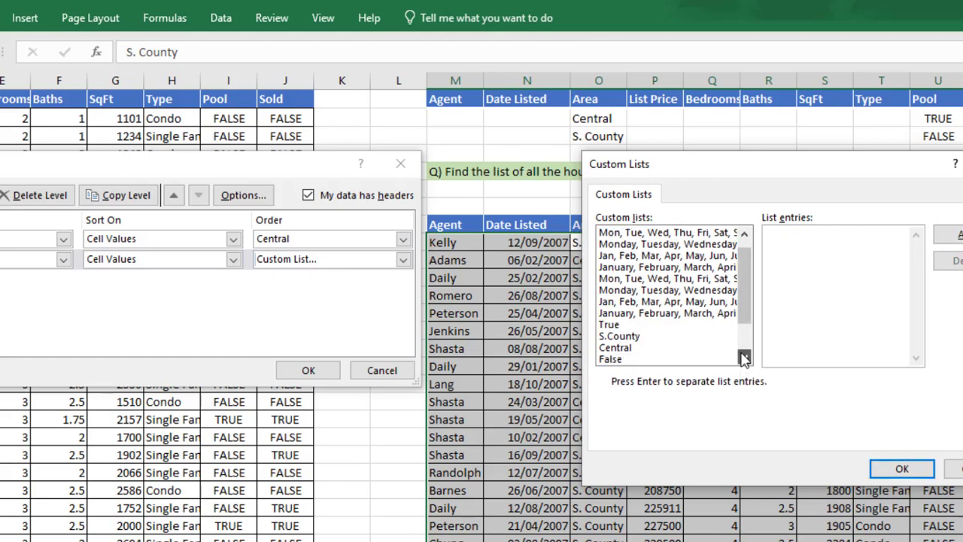
left_click(744, 358)
left_click(744, 358)
left_click(744, 358)
left_click(744, 358)
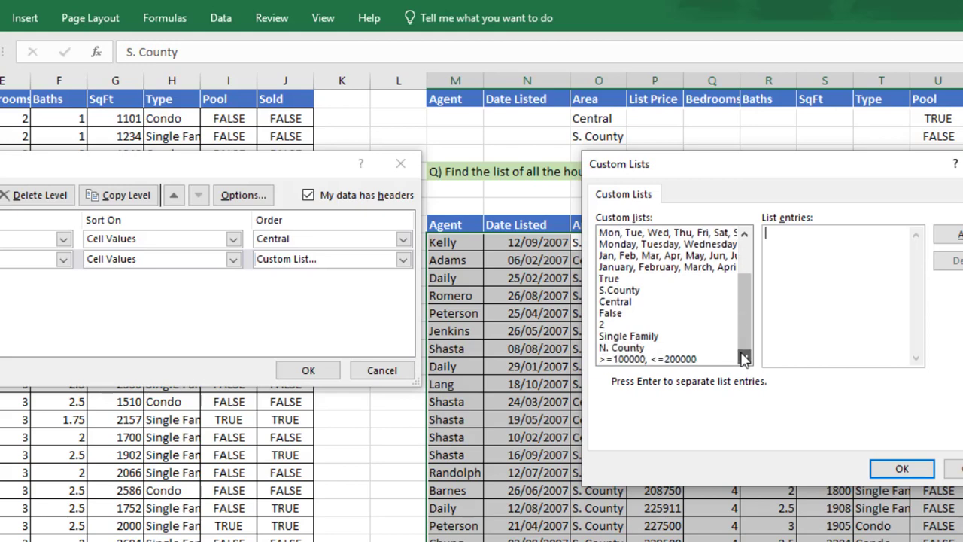
left_click(744, 234)
left_click(744, 234)
left_click(744, 234)
left_click(744, 233)
left_click(744, 233)
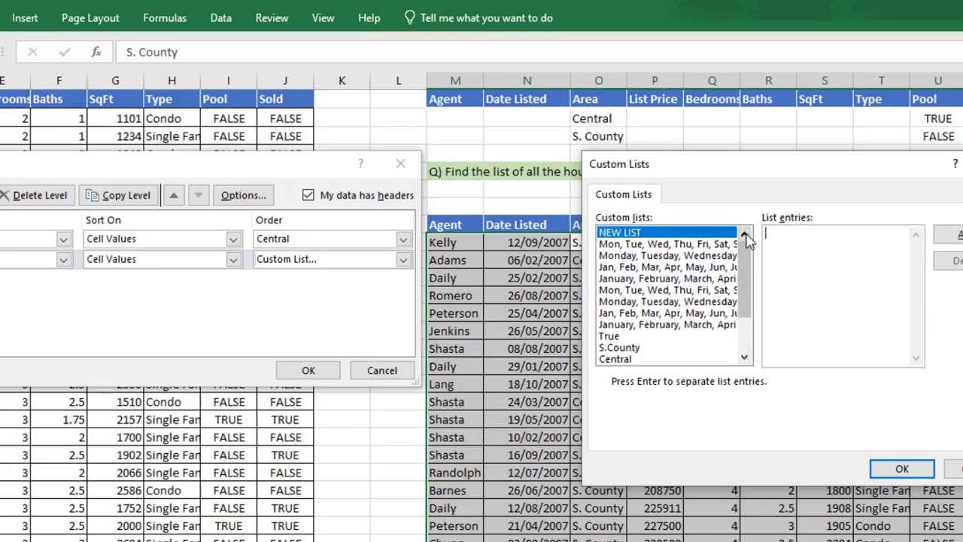
left_click(616, 337)
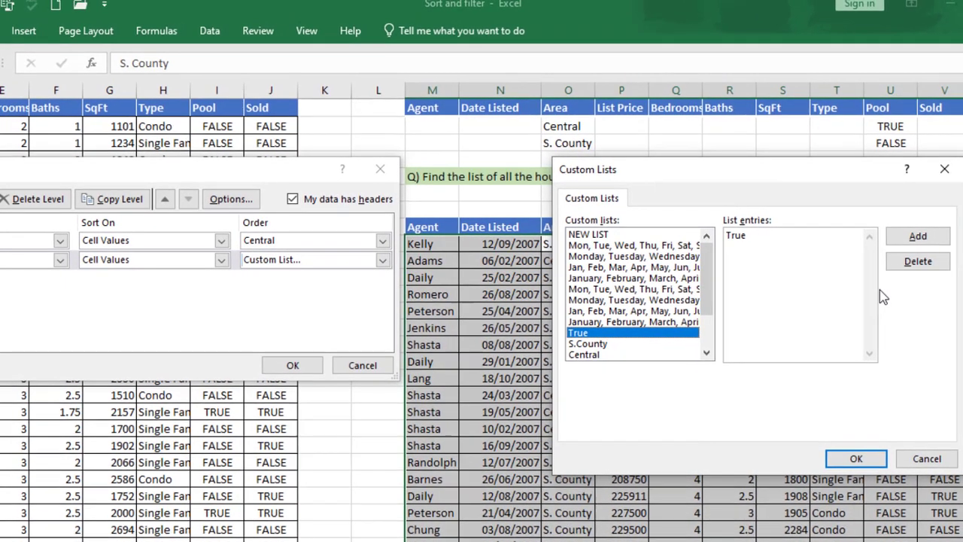
left_click(854, 459)
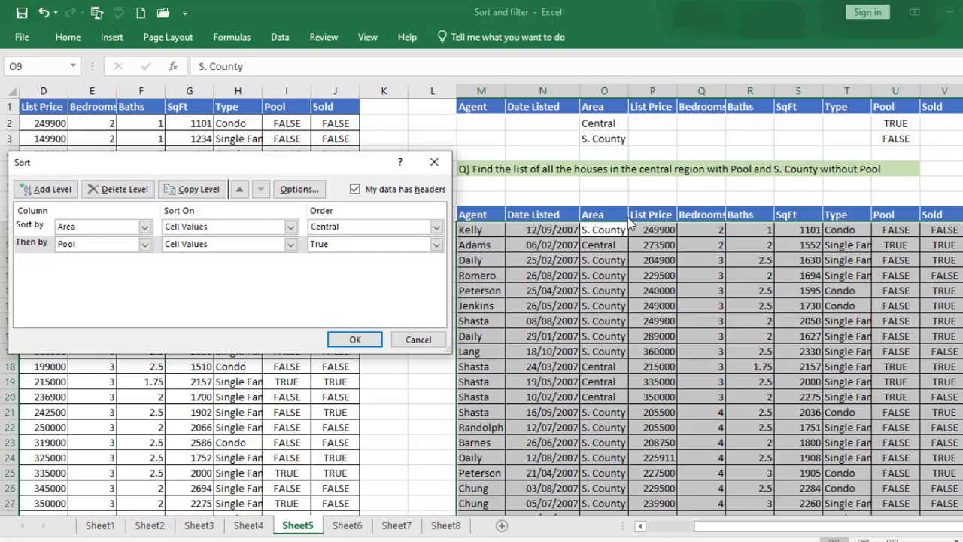
left_click(348, 340)
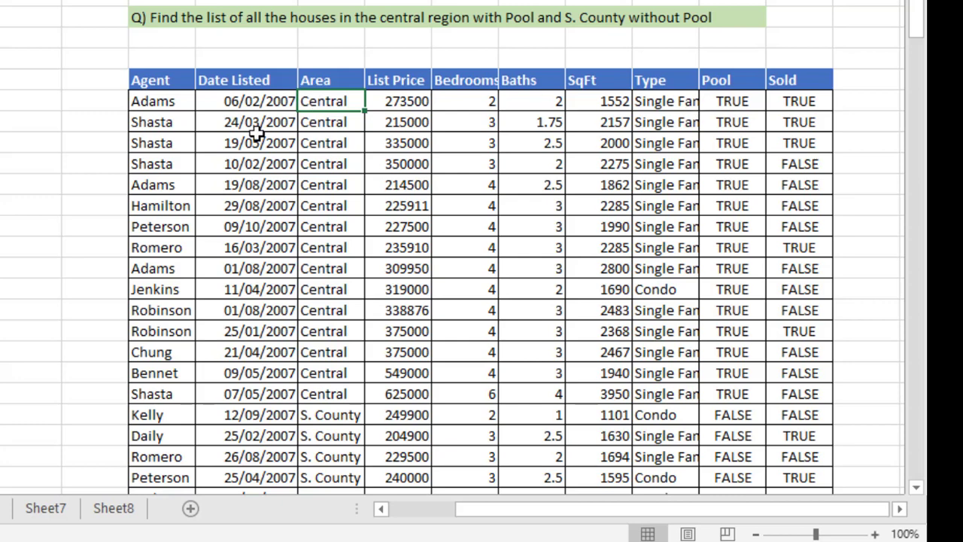
Step: Select the block of Central rows with a pool in the sorted list and examine their Area and Pool values
left_click(140, 100)
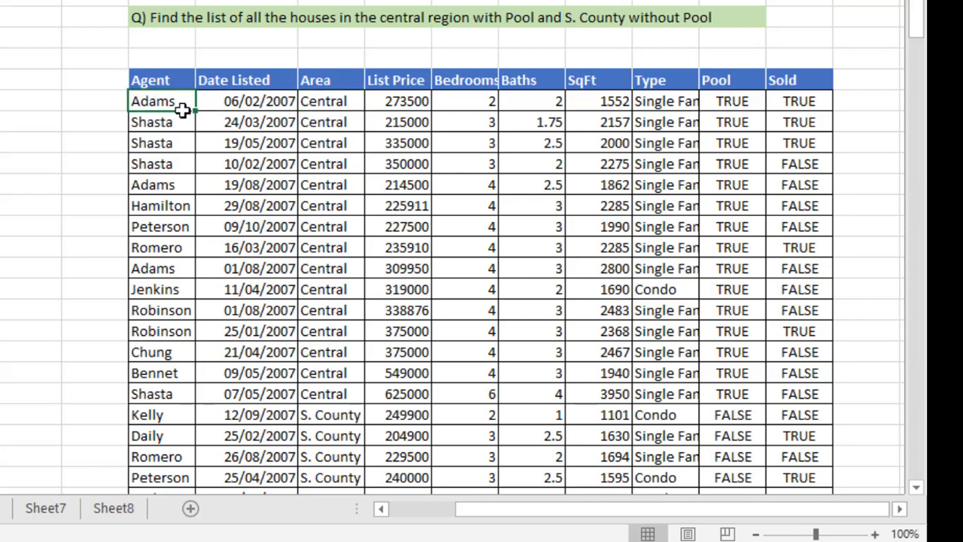
left_click_drag(183, 110, 822, 393)
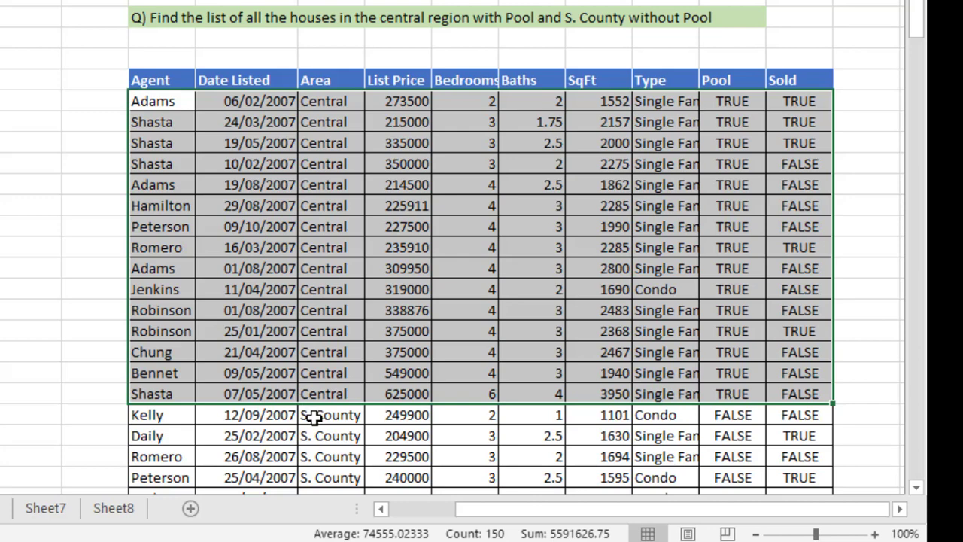
scroll(914, 483, "down", 1)
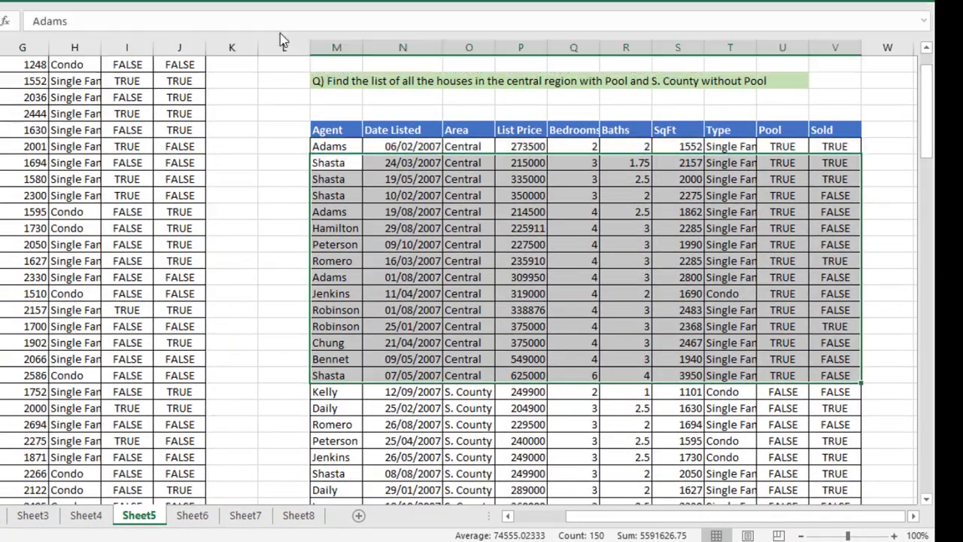
left_click(281, 34)
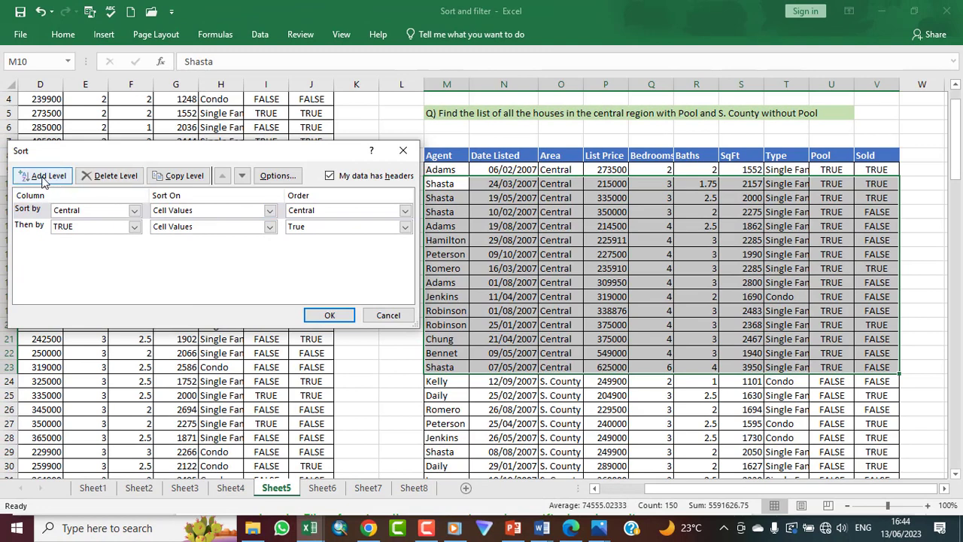
left_click(95, 177)
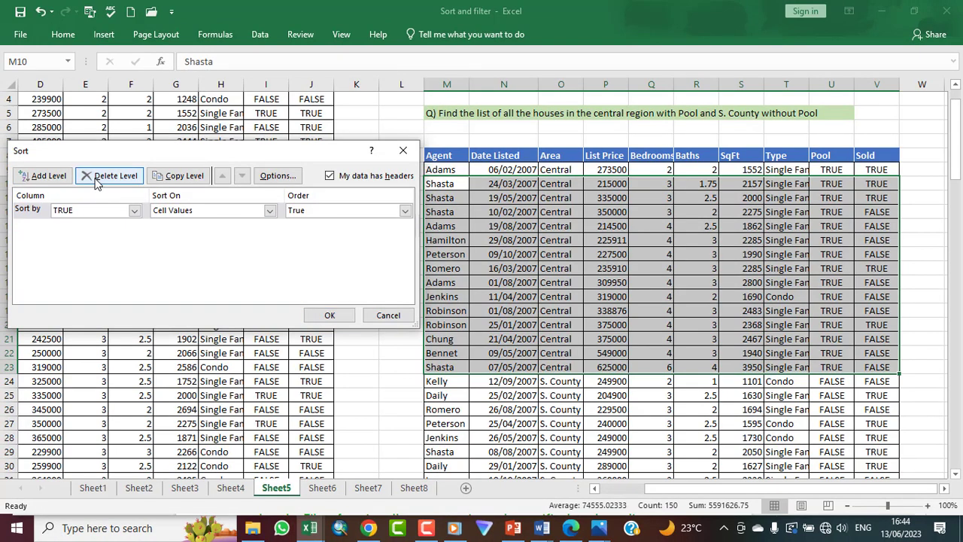
left_click(96, 177)
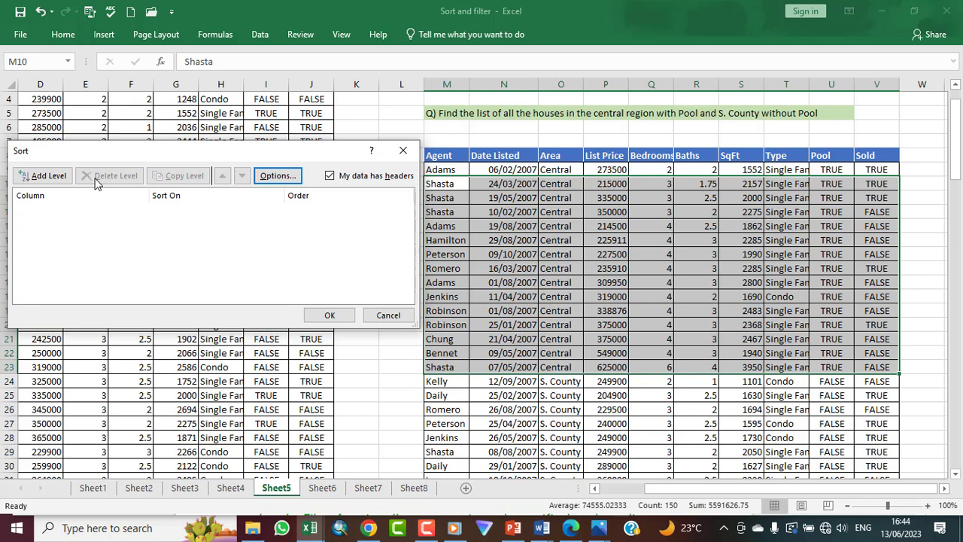
left_click(50, 178)
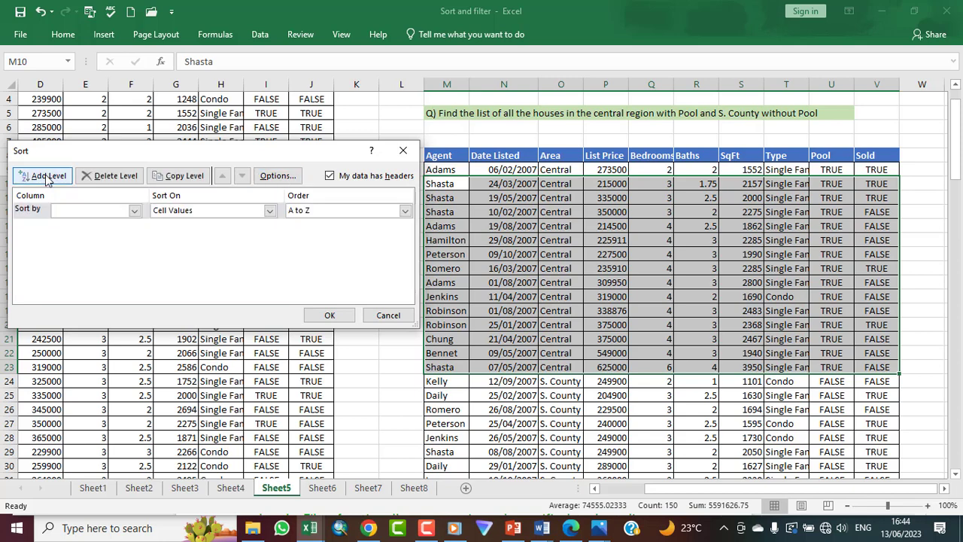
left_click(134, 211)
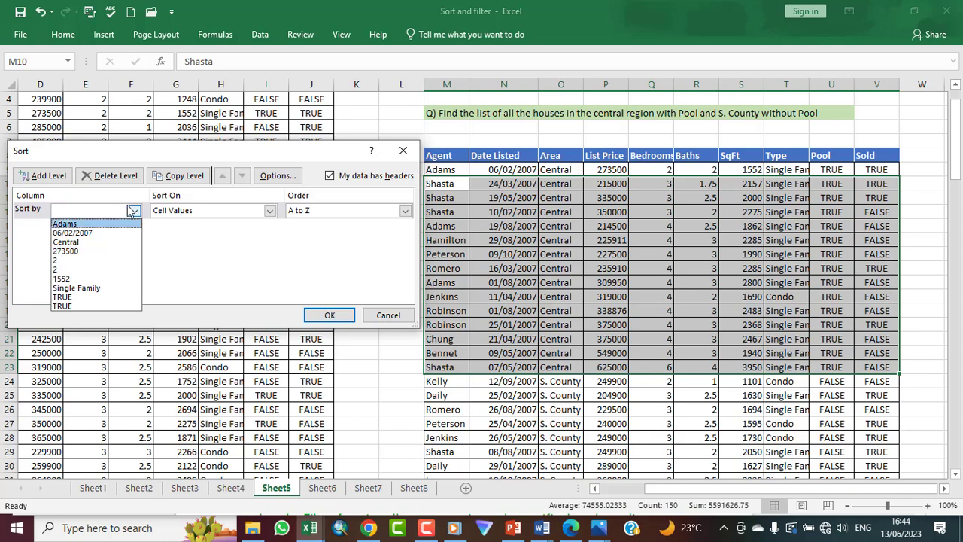
left_click(406, 154)
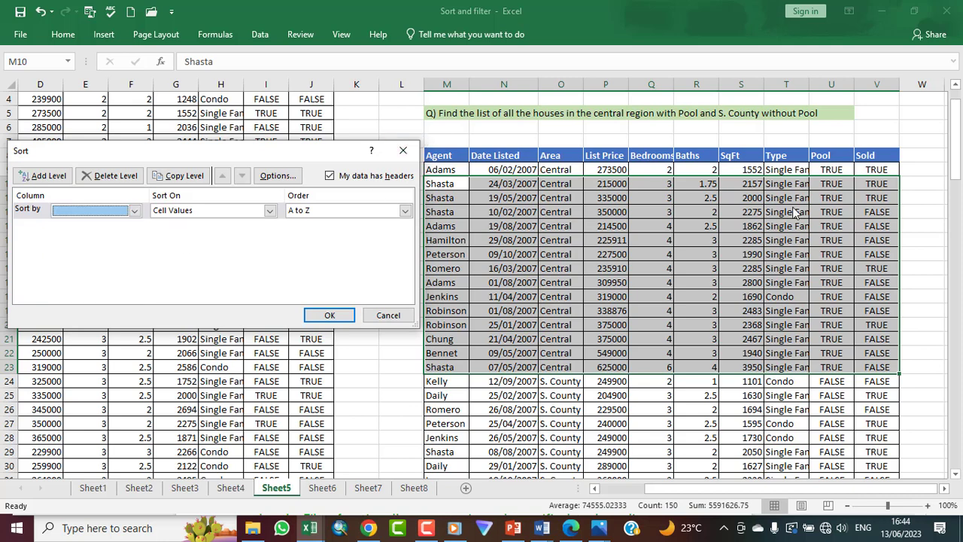
left_click(404, 150)
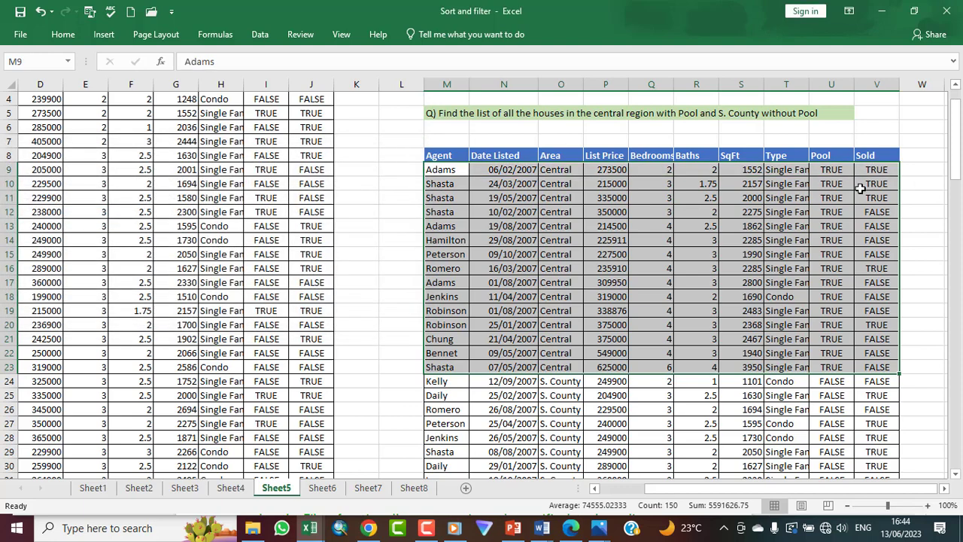
Step: Reopen the custom Sort settings for the whole extracted house list and set the Area level's order to the custom list S.County
left_click(931, 203)
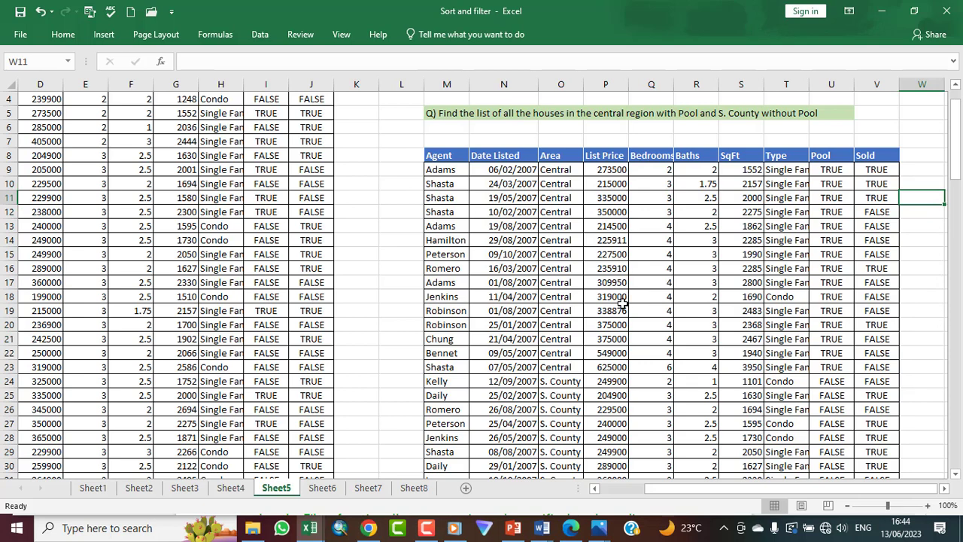
left_click(549, 385)
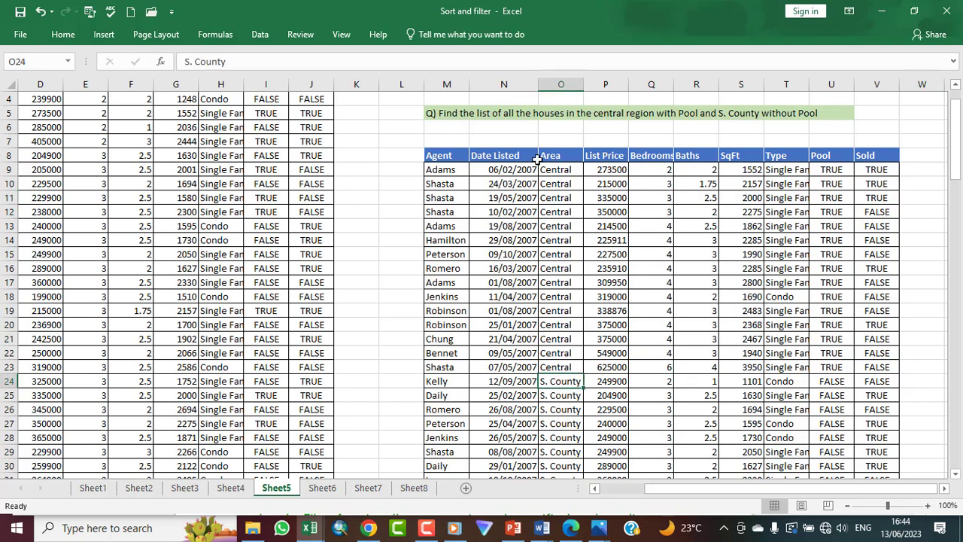
left_click(559, 173)
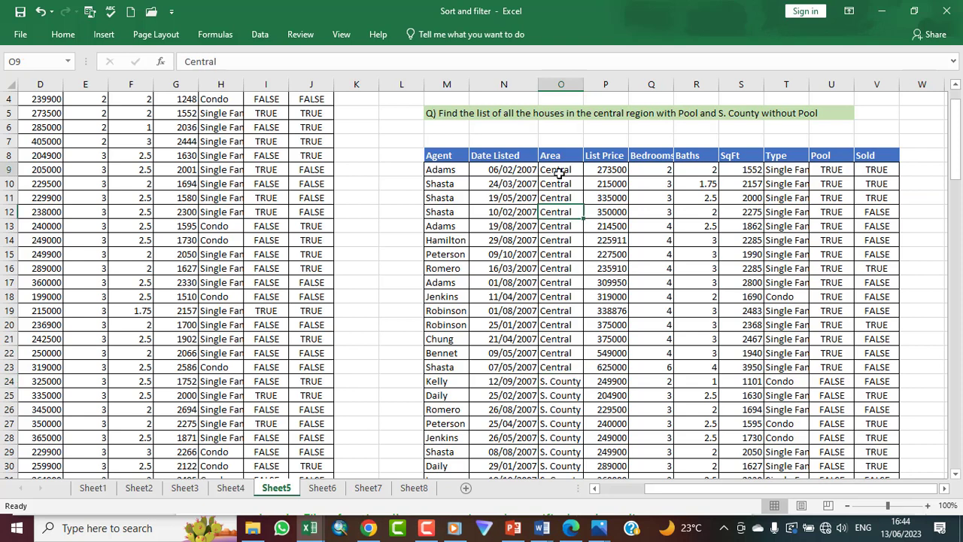
left_click(611, 187)
left_click(258, 35)
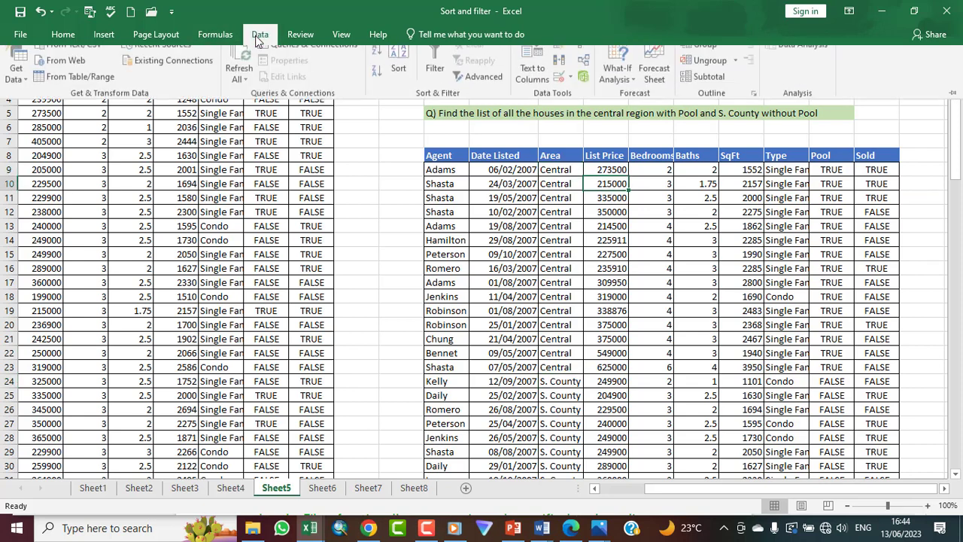
left_click(398, 79)
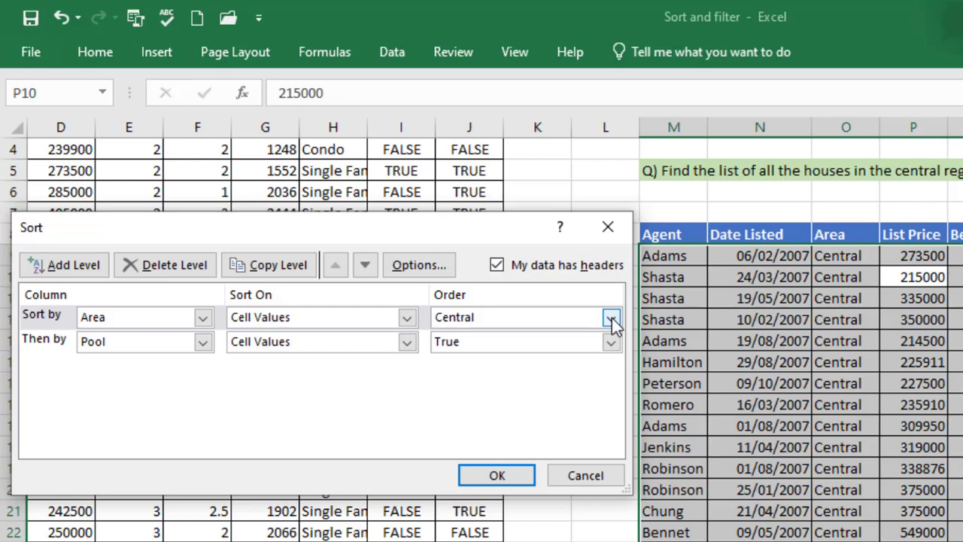
left_click(611, 317)
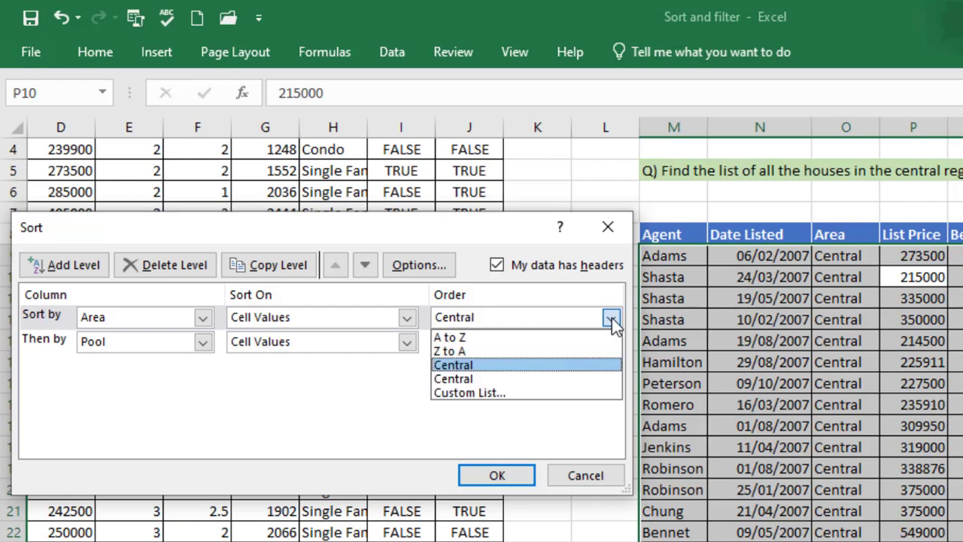
left_click(484, 393)
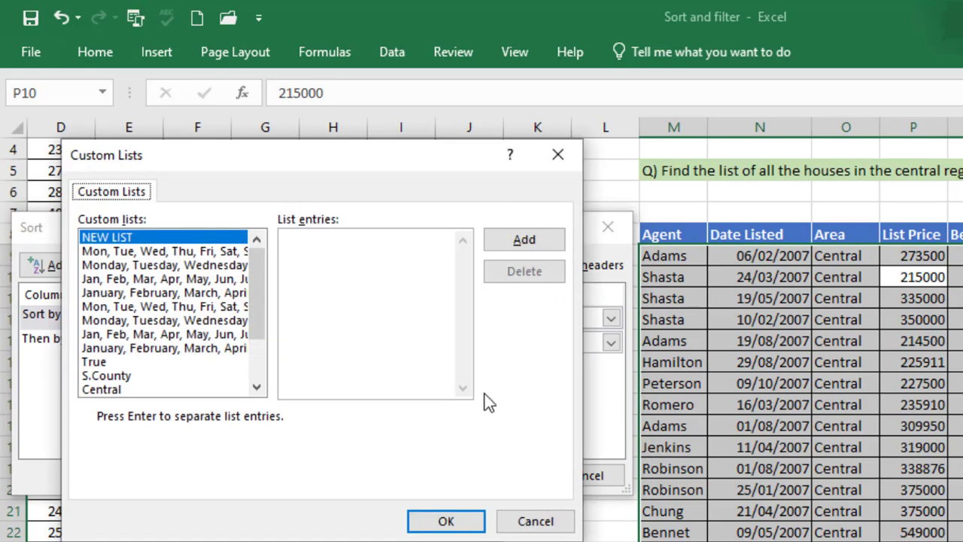
left_click(124, 377)
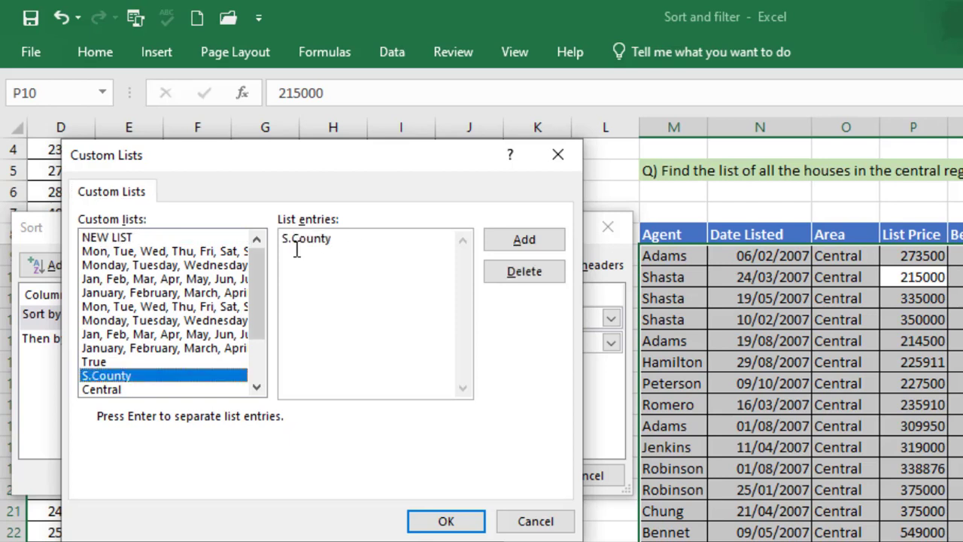
left_click(524, 240)
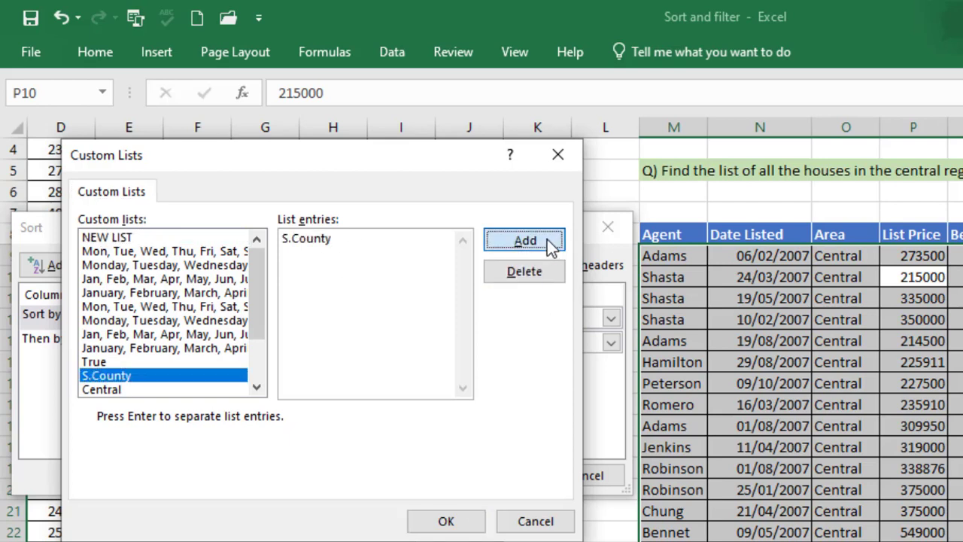
left_click(445, 521)
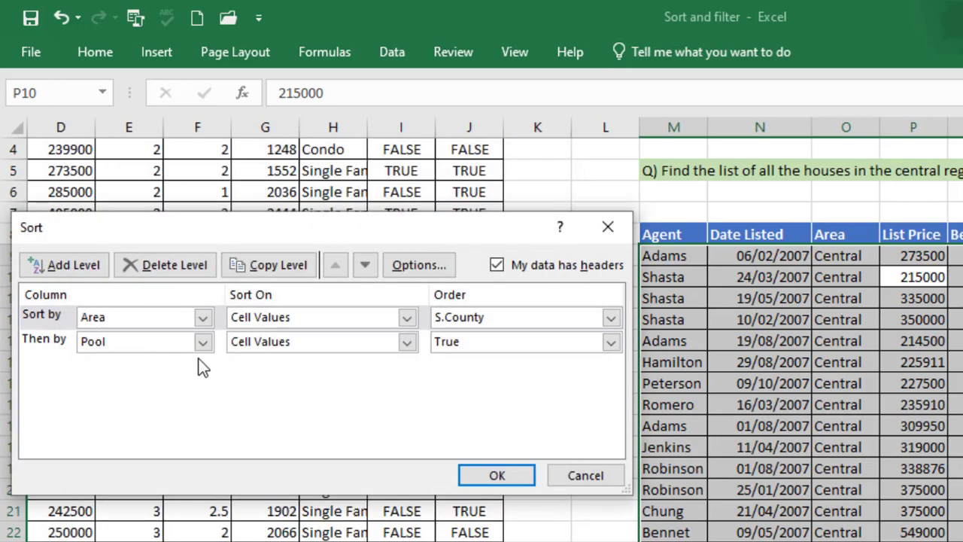
Step: Set the Pool level's order to the custom list False and apply the sort to the extracted house list
left_click(611, 343)
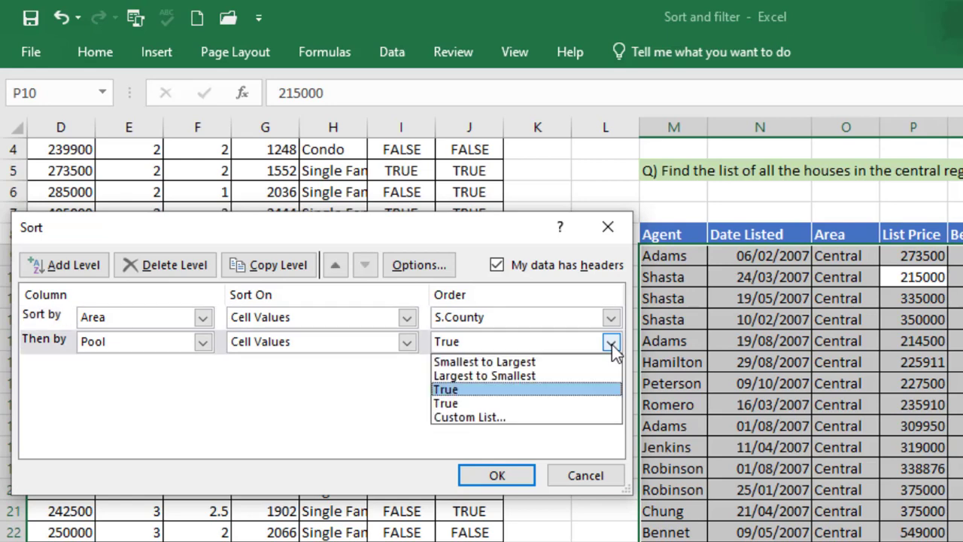
left_click(466, 418)
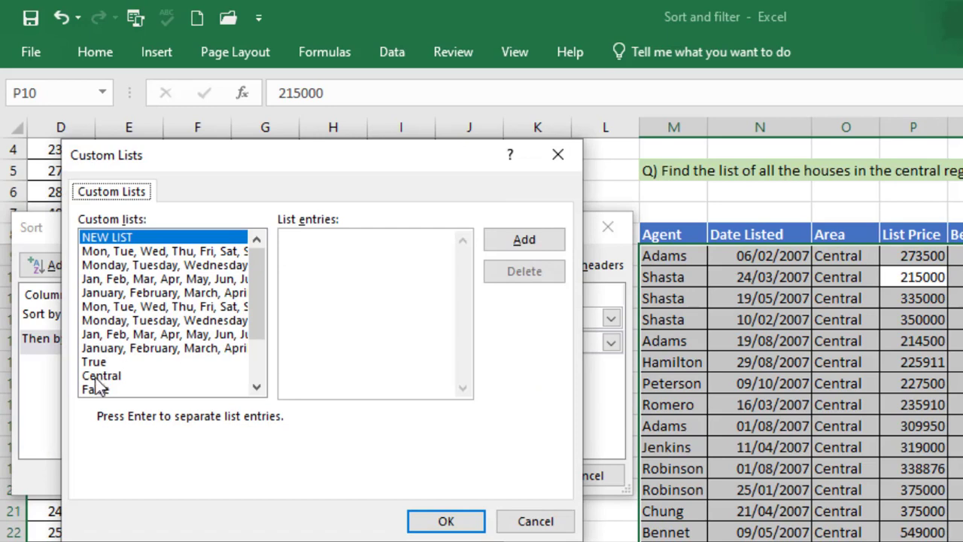
left_click(97, 390)
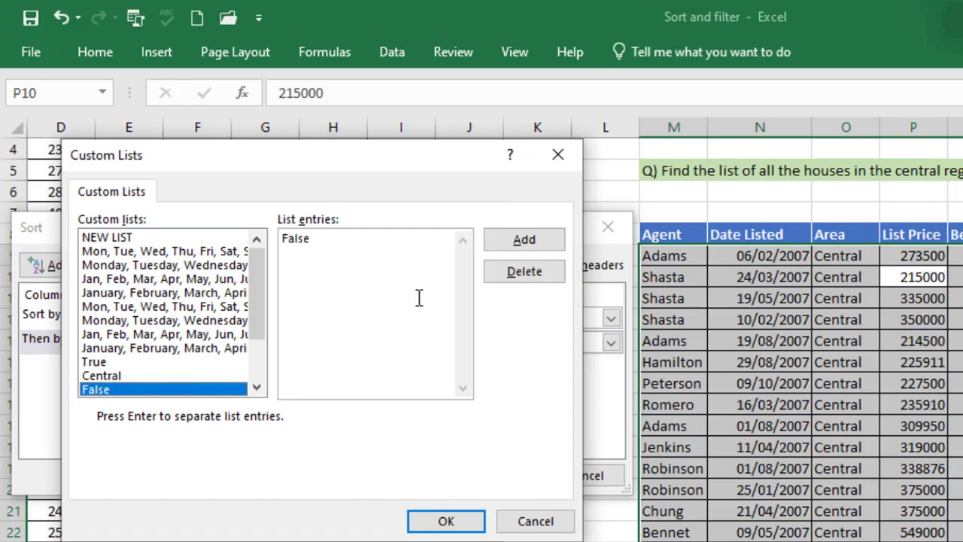
left_click(509, 241)
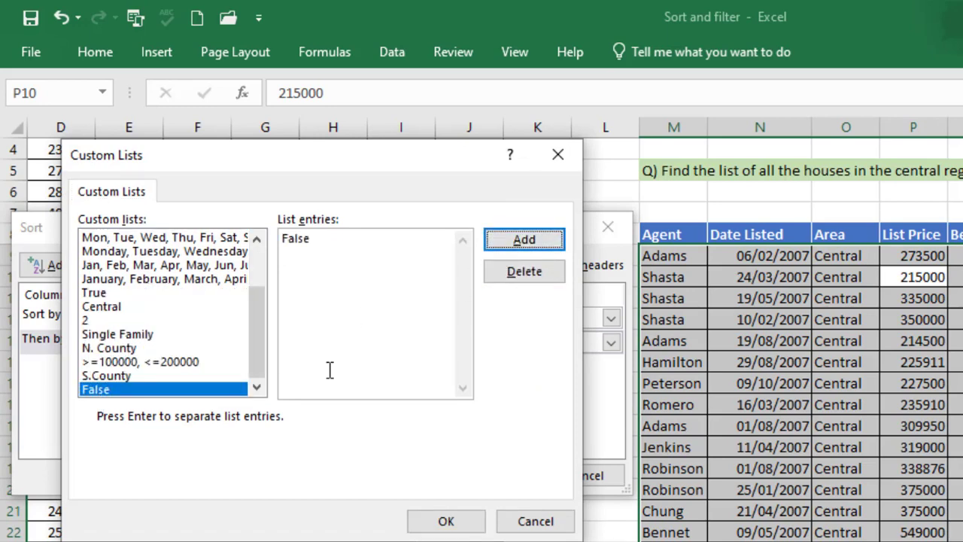
left_click(429, 521)
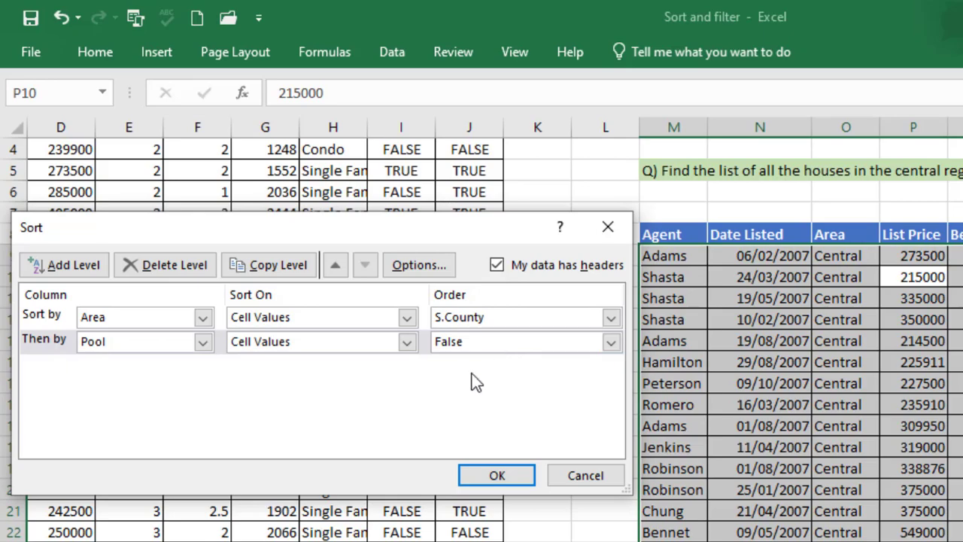
left_click(483, 476)
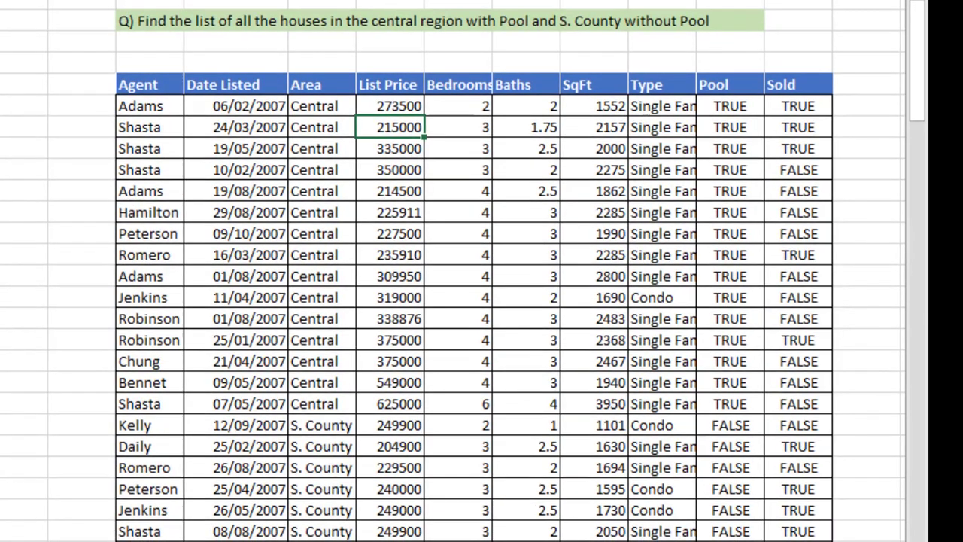
Step: Check the S. County rows without a pool down to the list's end, then return to the question and clear the selection
scroll(462, 286, "down", 1)
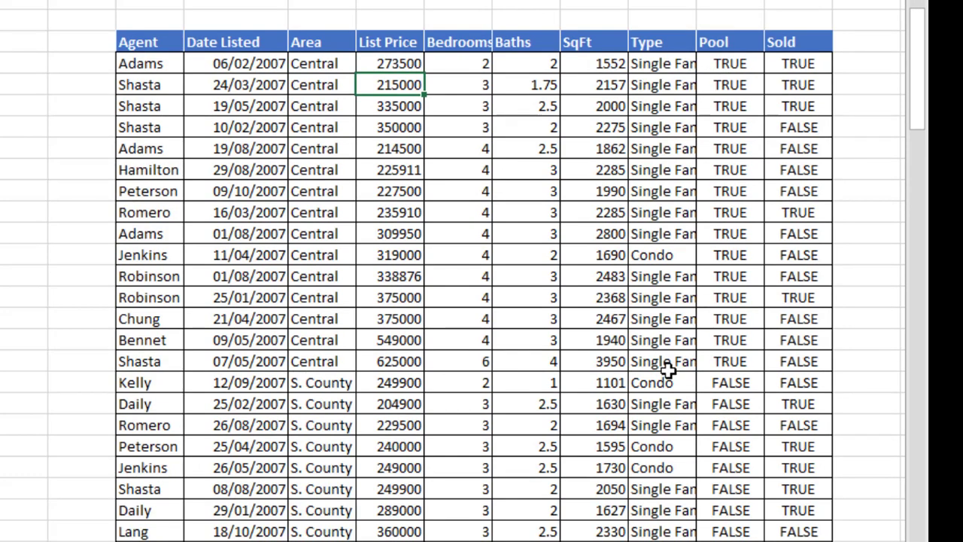
left_click(301, 384)
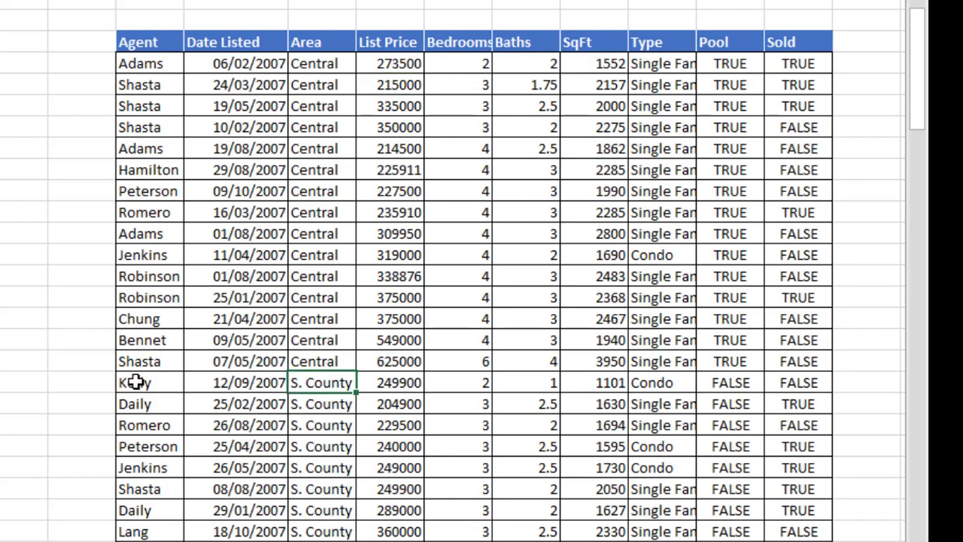
left_click_drag(134, 382, 739, 501)
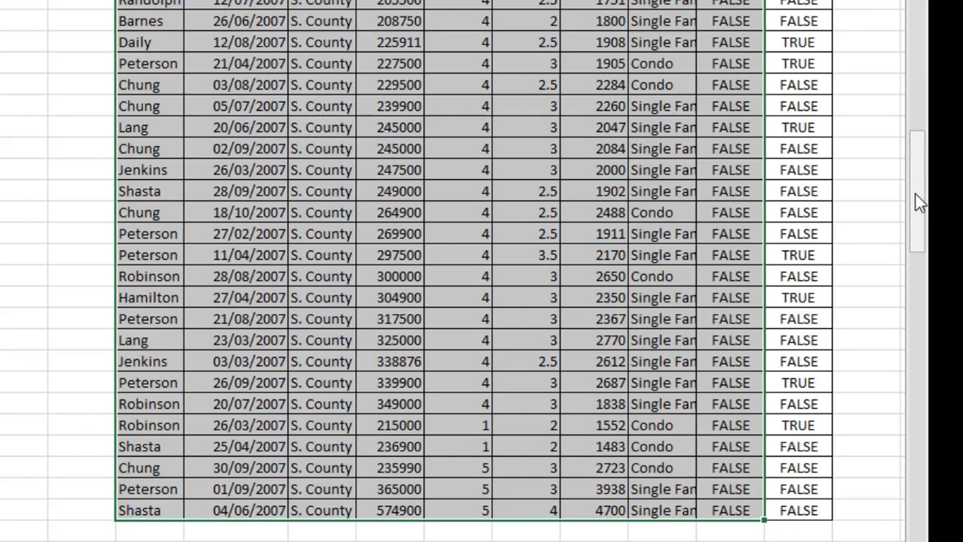
left_click_drag(921, 202, 919, 192)
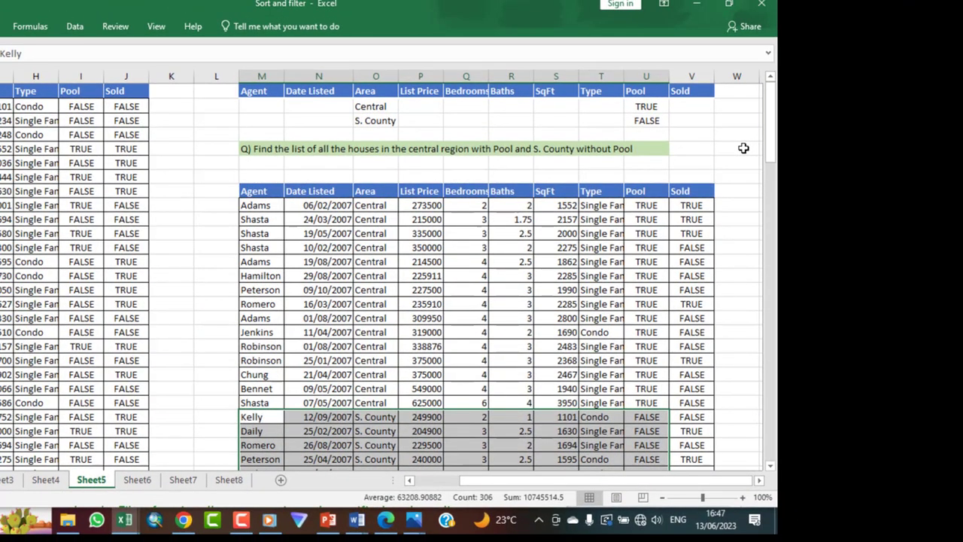
left_click(744, 148)
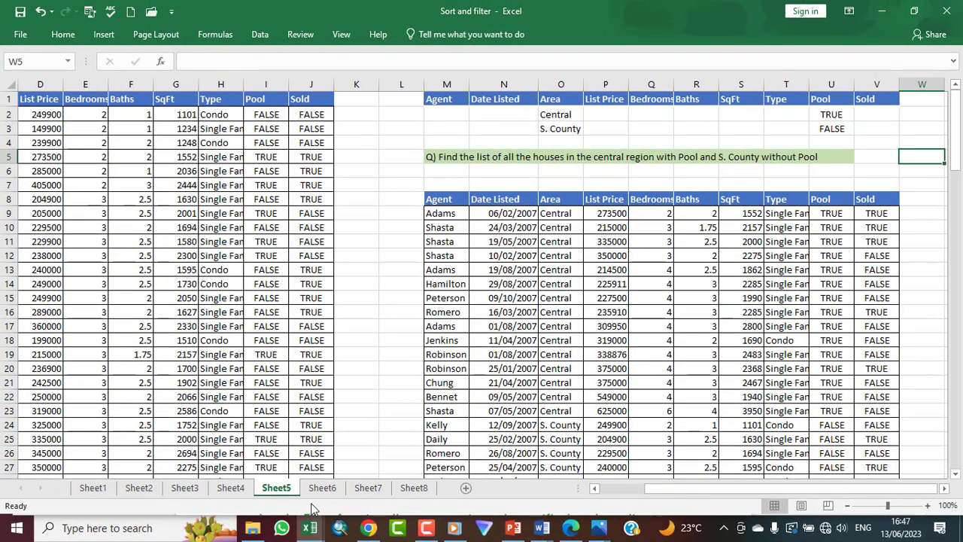
Step: Look at the extraction question on Sheet6 and move on to Sheet7
left_click(325, 491)
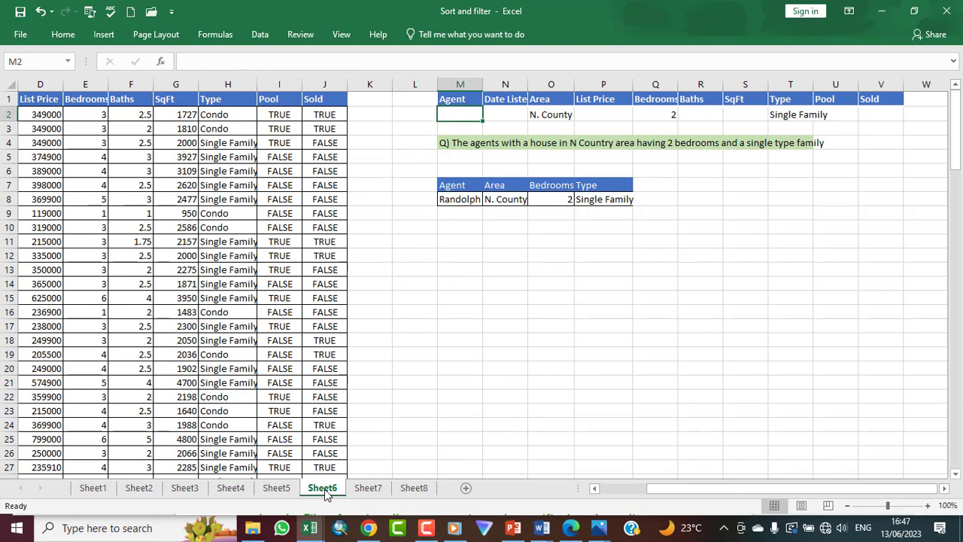
left_click(362, 490)
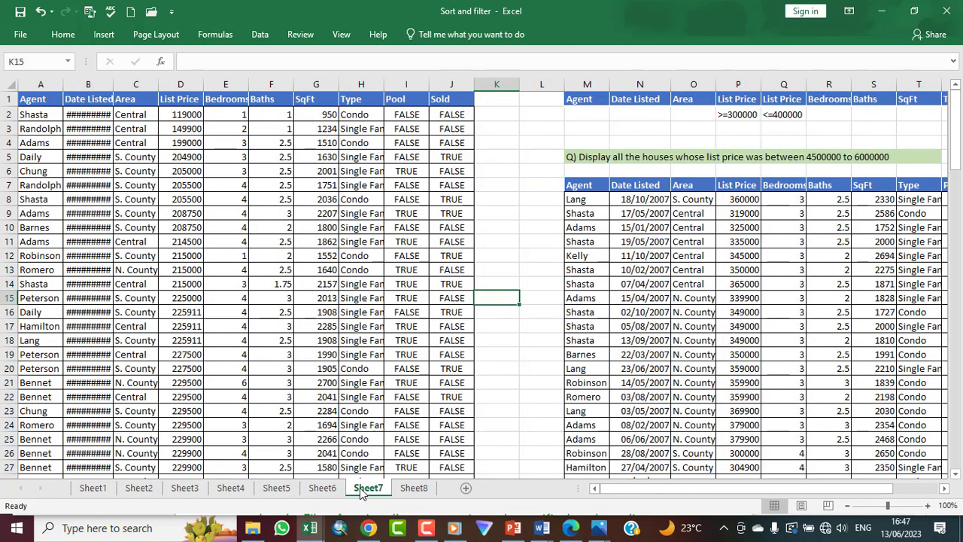